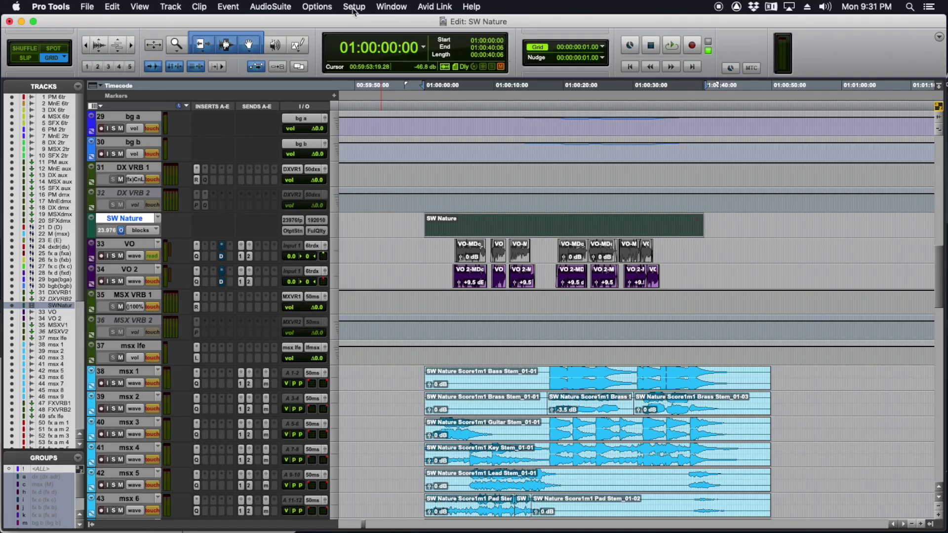
Step: Choose Soundwhale in the Setup > Playback Engine dialog and close it
{"action": "left_click", "coordinate": [354, 7]}
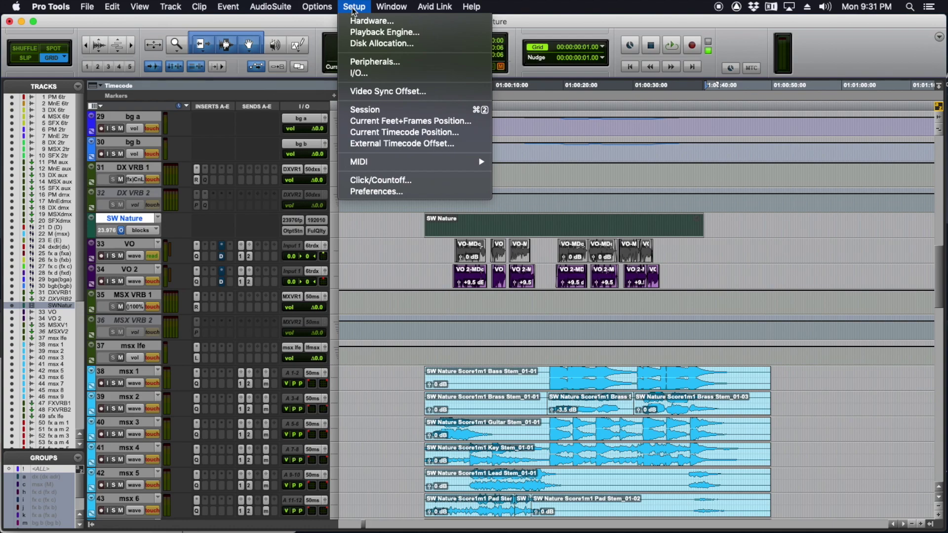
{"action": "left_click", "coordinate": [376, 33]}
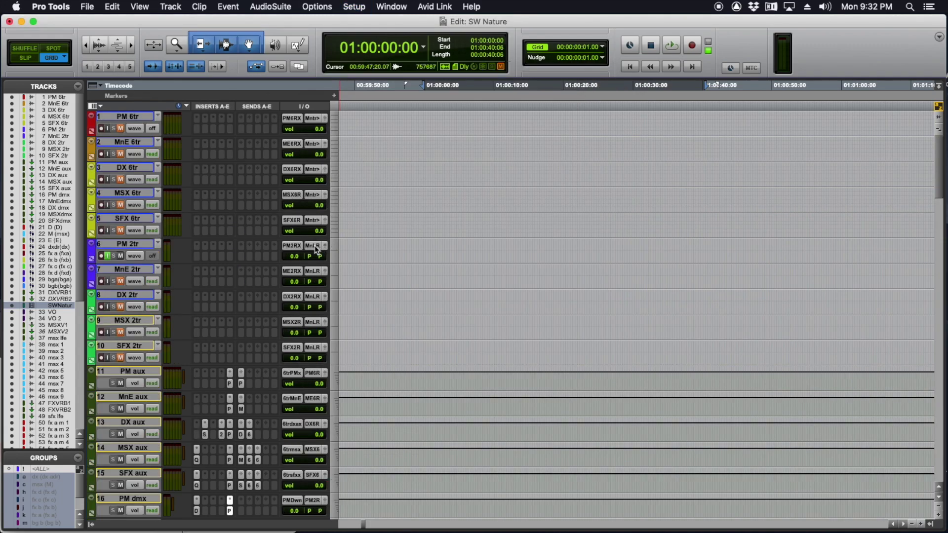
Step: Glance at track 6's output choices, then confirm the I/O Setup with its stereo Out 1-2 path
{"action": "left_click", "coordinate": [314, 246]}
{"action": "left_click", "coordinate": [436, 212]}
{"action": "left_click", "coordinate": [354, 6]}
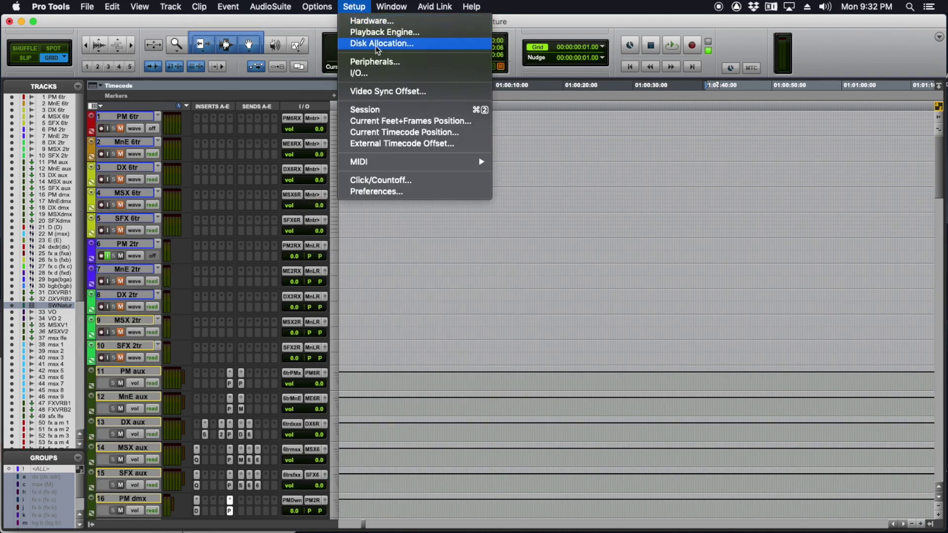
{"action": "left_click", "coordinate": [374, 73]}
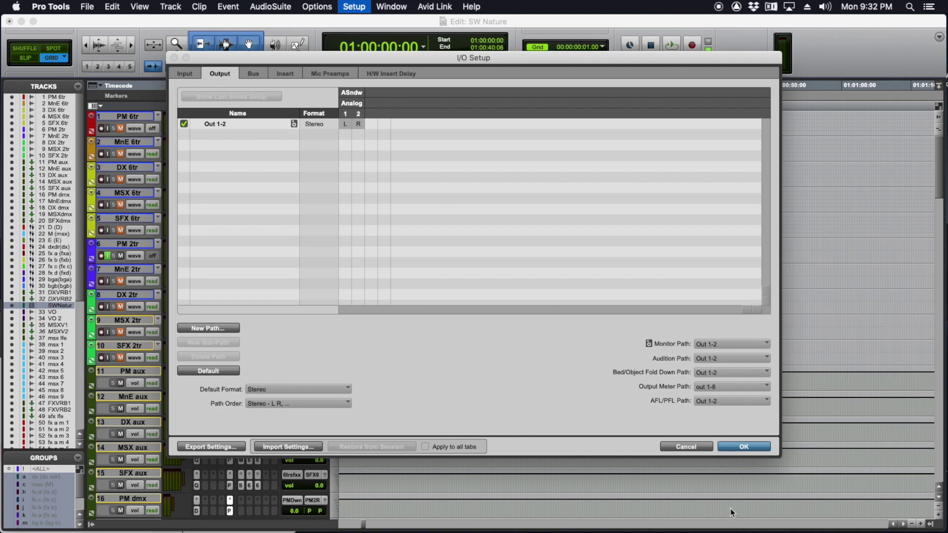
{"action": "left_click", "coordinate": [747, 447]}
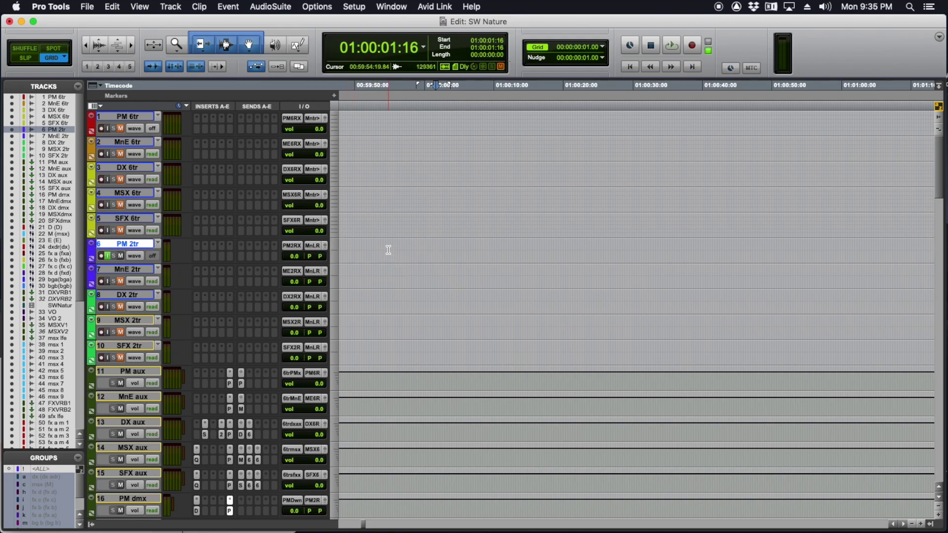
Step: Play and stop the session, then start a new Soundwhale project named WOLVES
{"action": "key", "text": "space"}
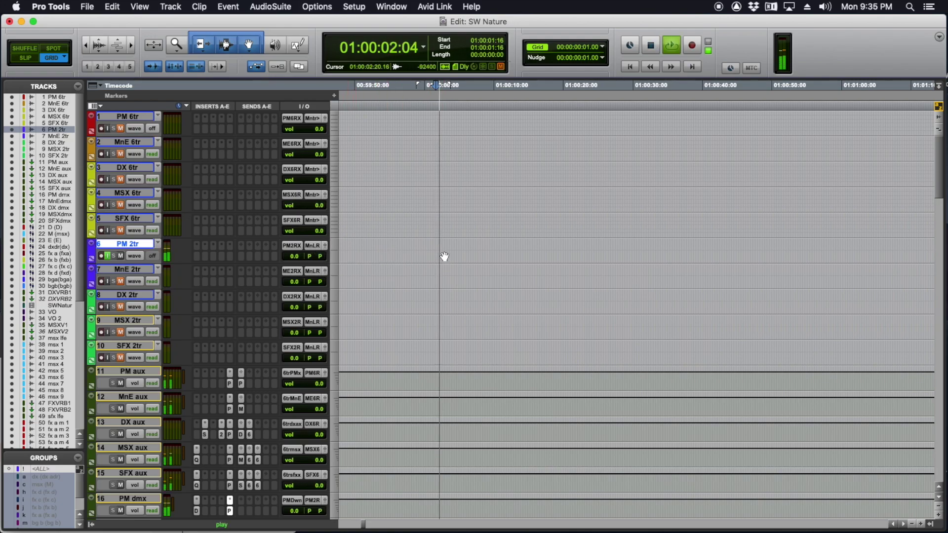
{"action": "key", "text": "space"}
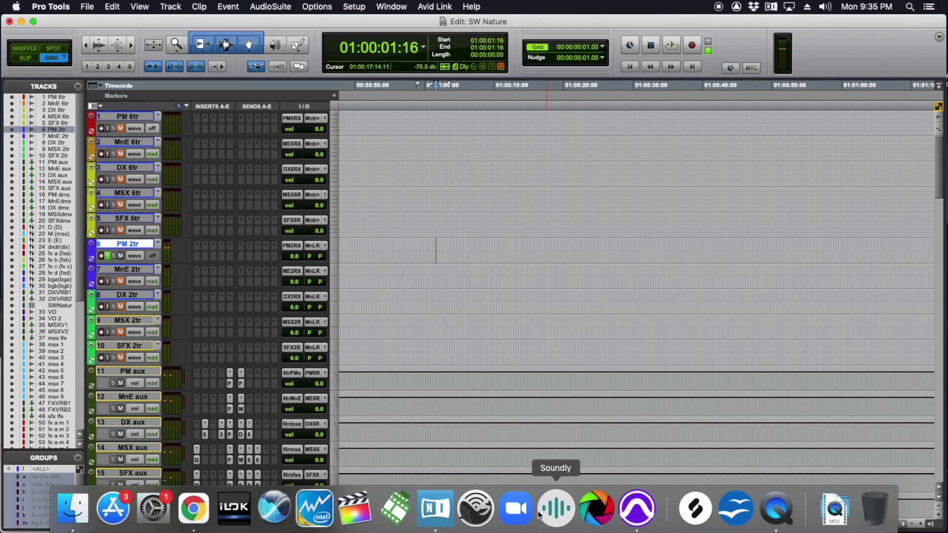
{"action": "left_click", "coordinate": [481, 505]}
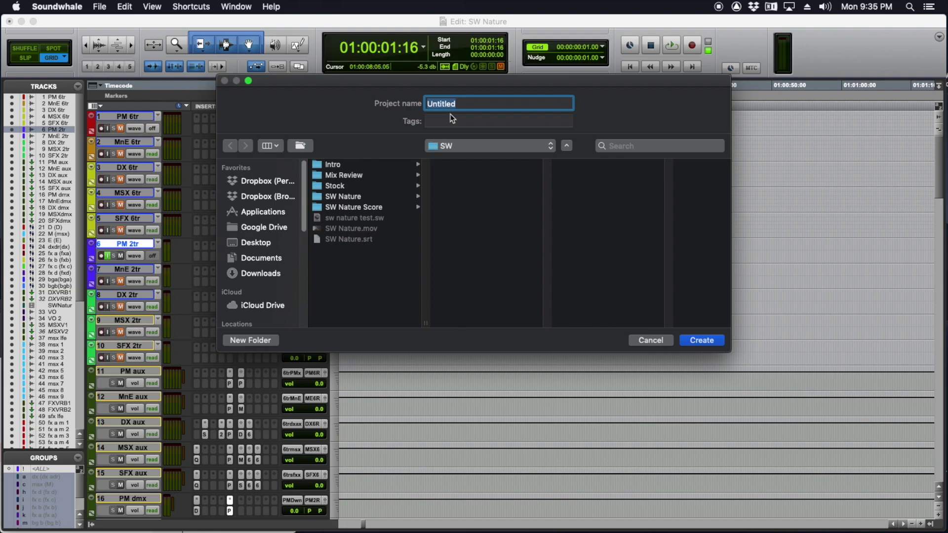
{"action": "type", "text": "WOLVES"}
{"action": "key", "text": "Return"}
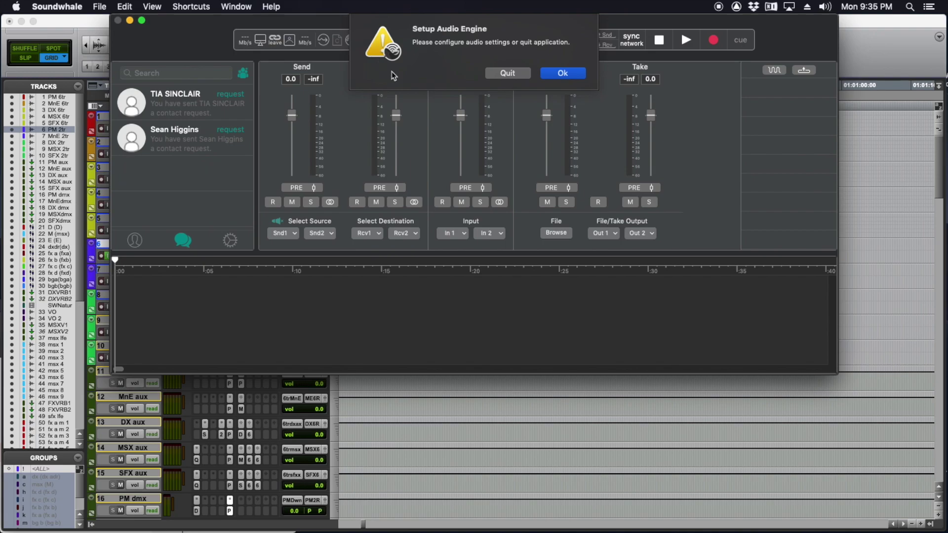
Step: Acknowledge the Setup Audio Engine alert and set the sample rate to 48000 Hz
{"action": "left_click", "coordinate": [528, 144]}
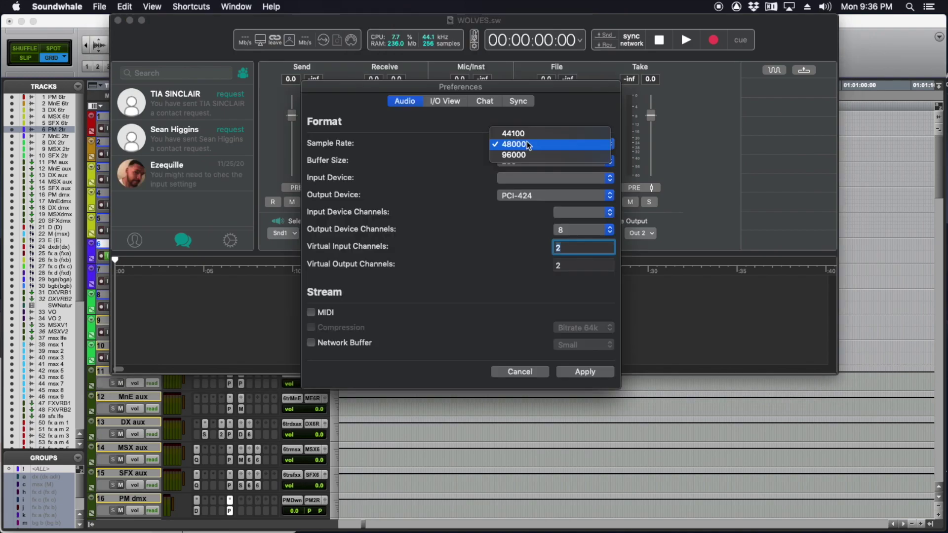
{"action": "left_click", "coordinate": [516, 133]}
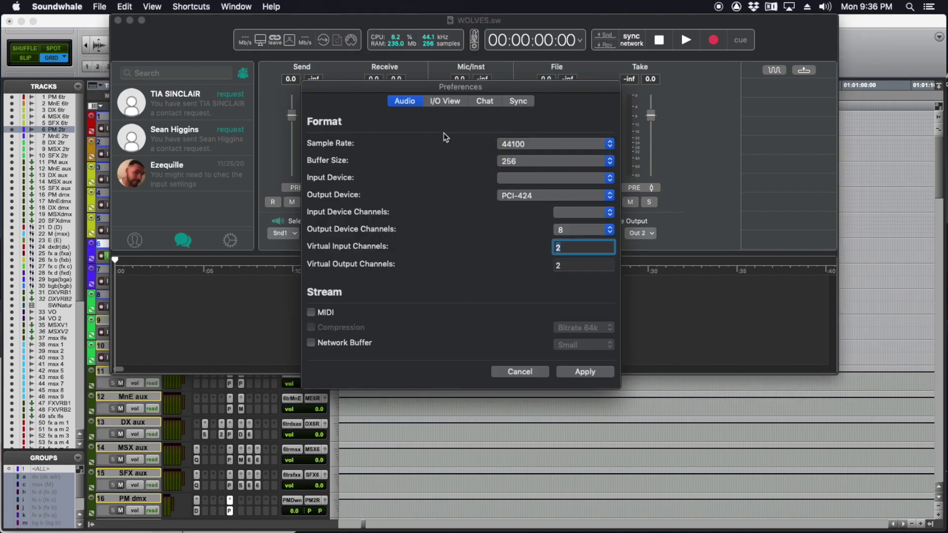
{"action": "left_click", "coordinate": [517, 144]}
{"action": "left_click", "coordinate": [522, 156]}
Step: Use PCI-424 as both the input and output audio device
{"action": "left_click", "coordinate": [521, 177]}
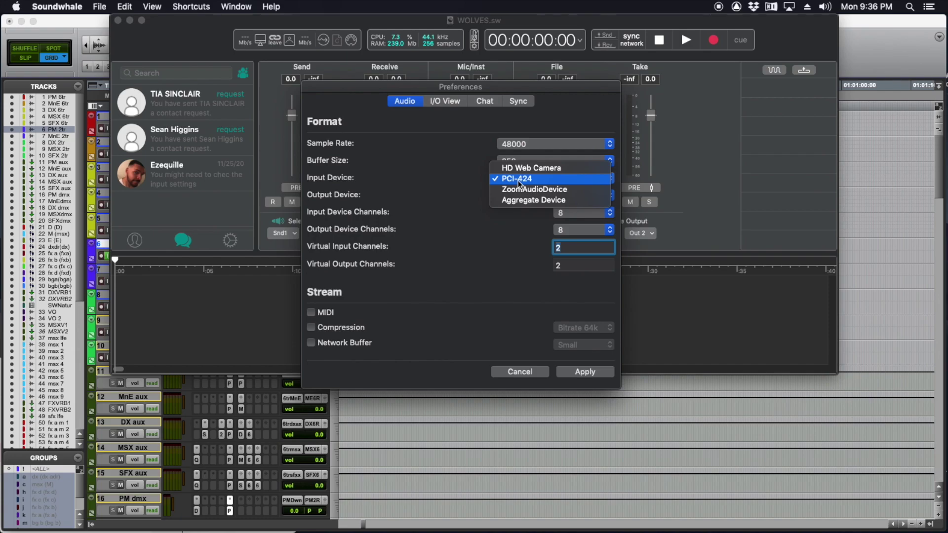
{"action": "left_click", "coordinate": [519, 184]}
{"action": "left_click", "coordinate": [517, 195]}
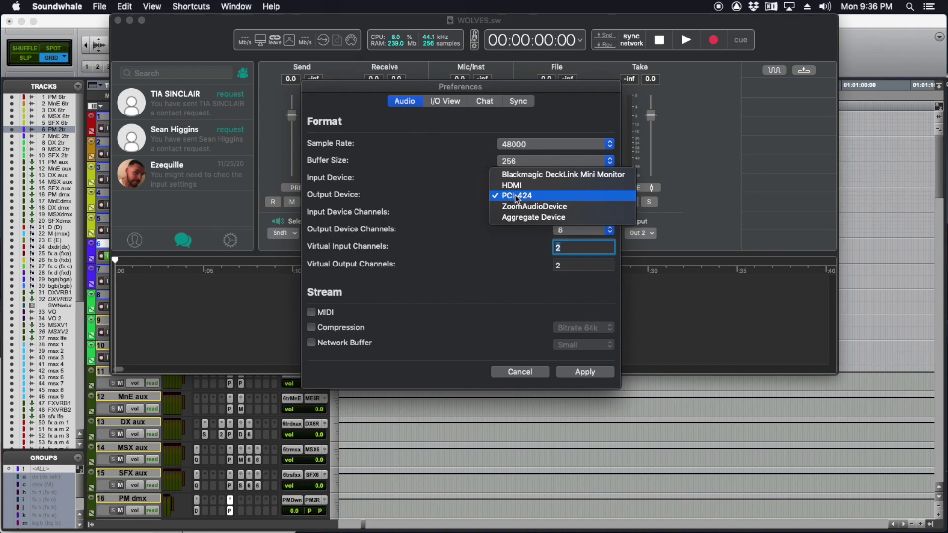
{"action": "left_click", "coordinate": [494, 196]}
{"action": "left_click", "coordinate": [516, 194]}
{"action": "left_click", "coordinate": [464, 197]}
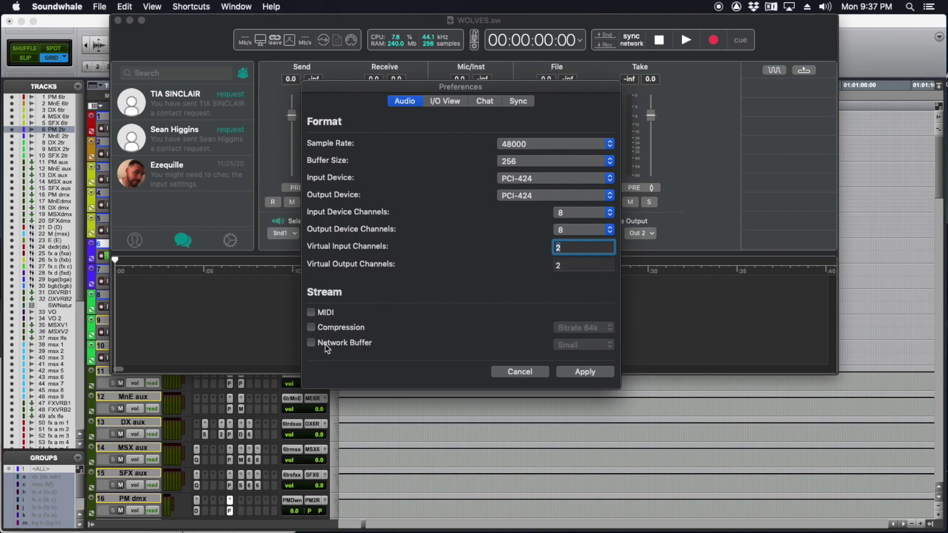
Step: Review the I/O View port lists and Chat shortcut settings in Preferences
{"action": "left_click", "coordinate": [445, 101]}
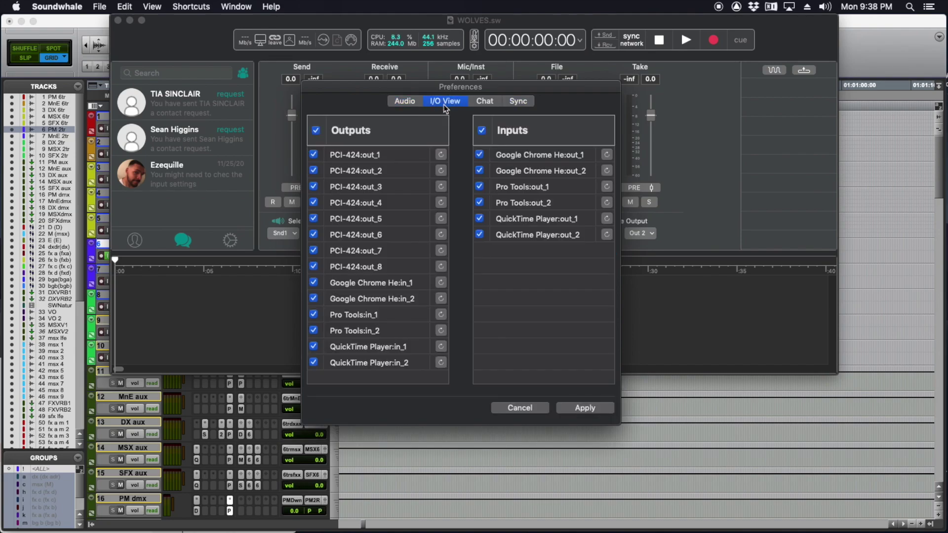
{"action": "left_click", "coordinate": [407, 102]}
{"action": "left_click", "coordinate": [444, 101]}
{"action": "left_click", "coordinate": [484, 101]}
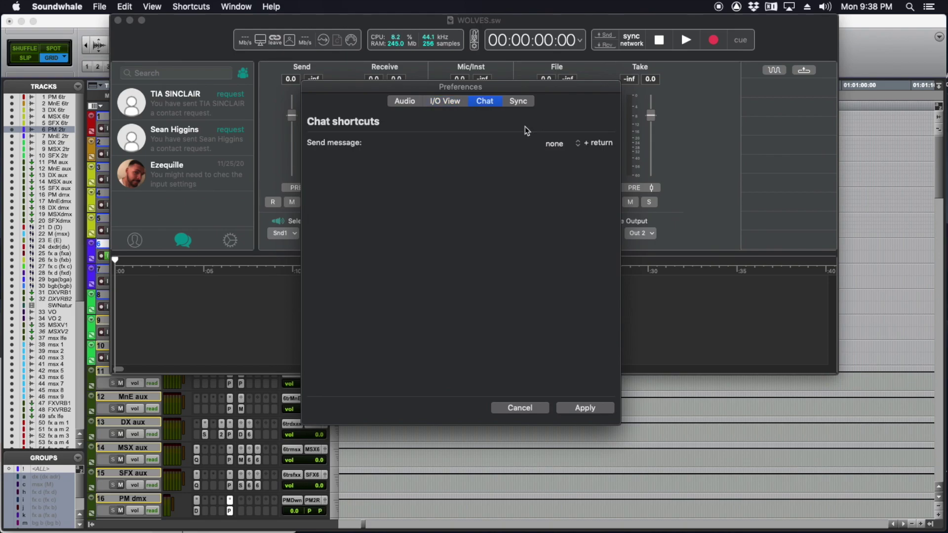
{"action": "left_click", "coordinate": [452, 99]}
{"action": "left_click", "coordinate": [475, 102]}
Step: Set the Sync frame rate to 23.976 FPS and apply the preferences
{"action": "left_click", "coordinate": [518, 101]}
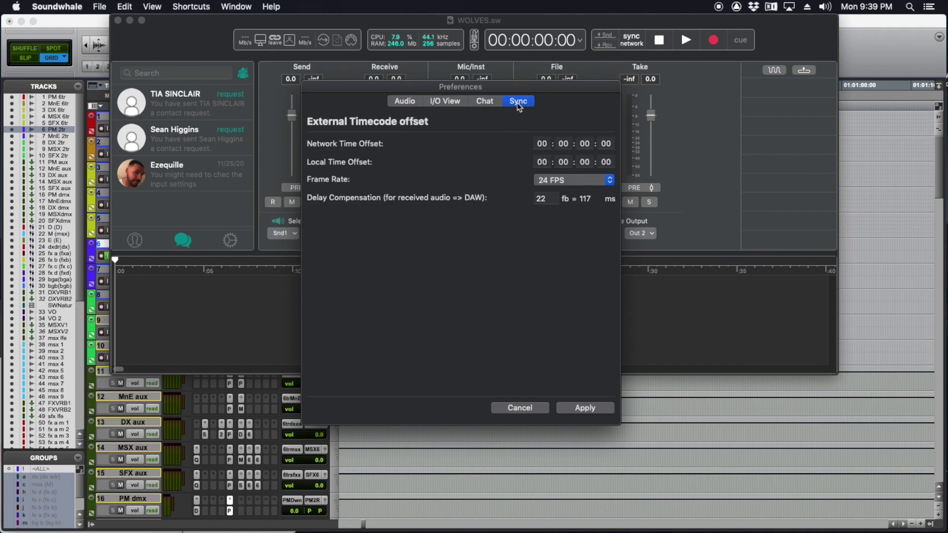
{"action": "left_click", "coordinate": [560, 184]}
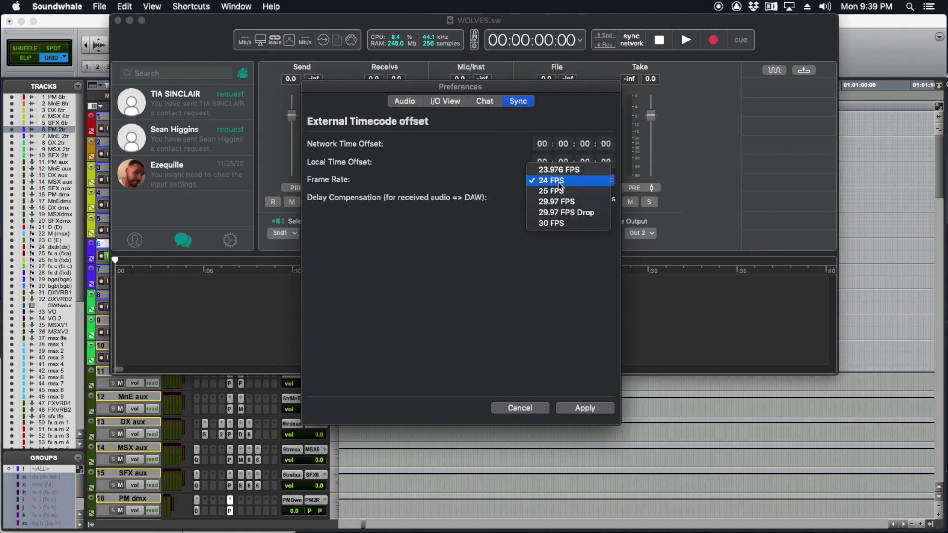
{"action": "left_click", "coordinate": [551, 170]}
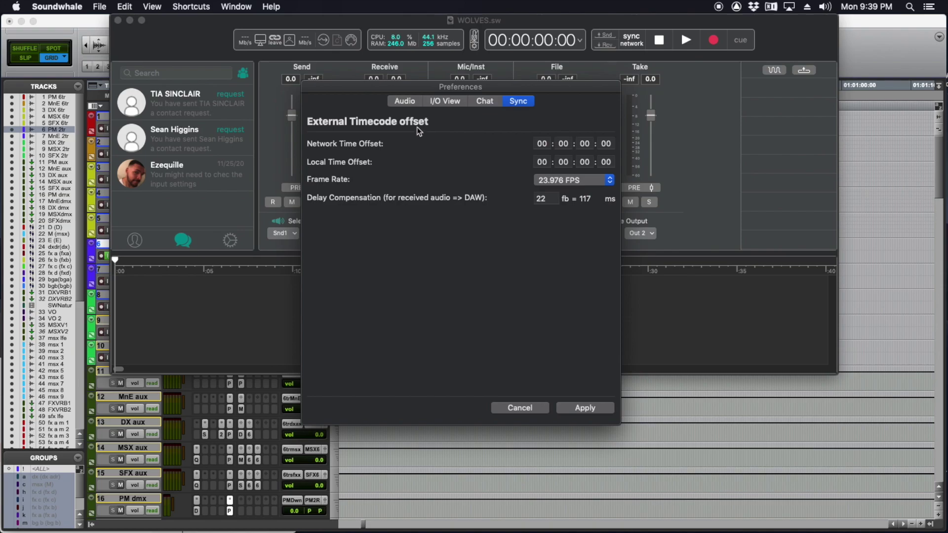
{"action": "left_click", "coordinate": [404, 102]}
{"action": "left_click", "coordinate": [584, 410]}
{"action": "left_click", "coordinate": [557, 74]}
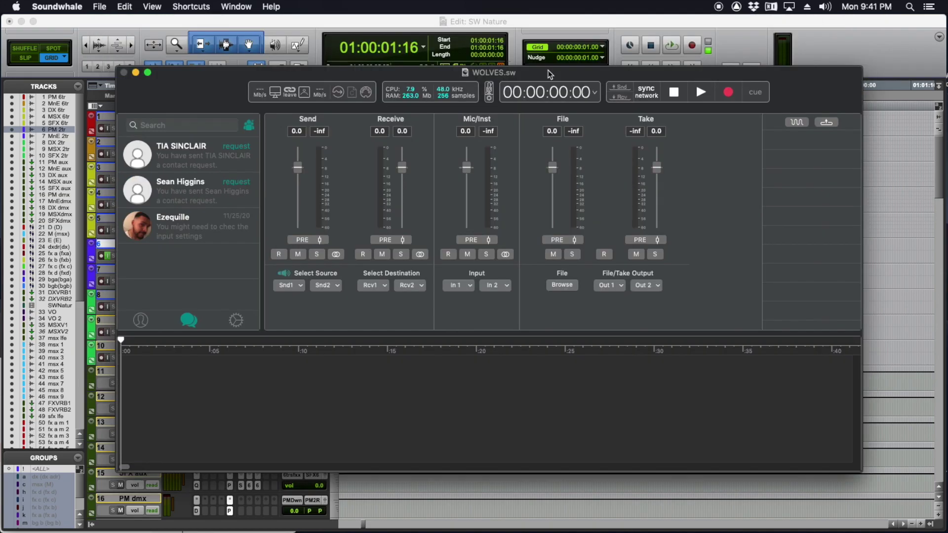
Step: Set the studio talkback input to PCI-424:in_1 and close the talkback popover
{"action": "left_click", "coordinate": [485, 99]}
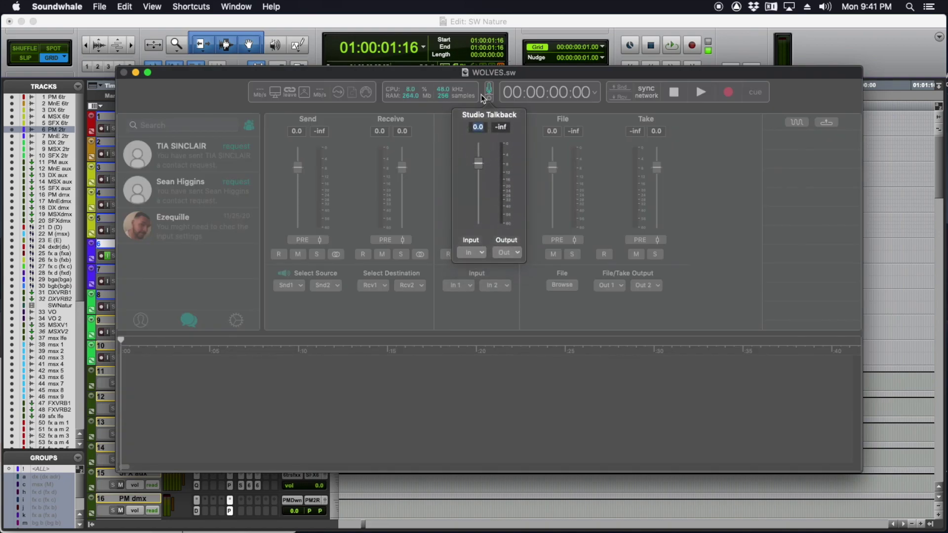
{"action": "left_click", "coordinate": [482, 253]}
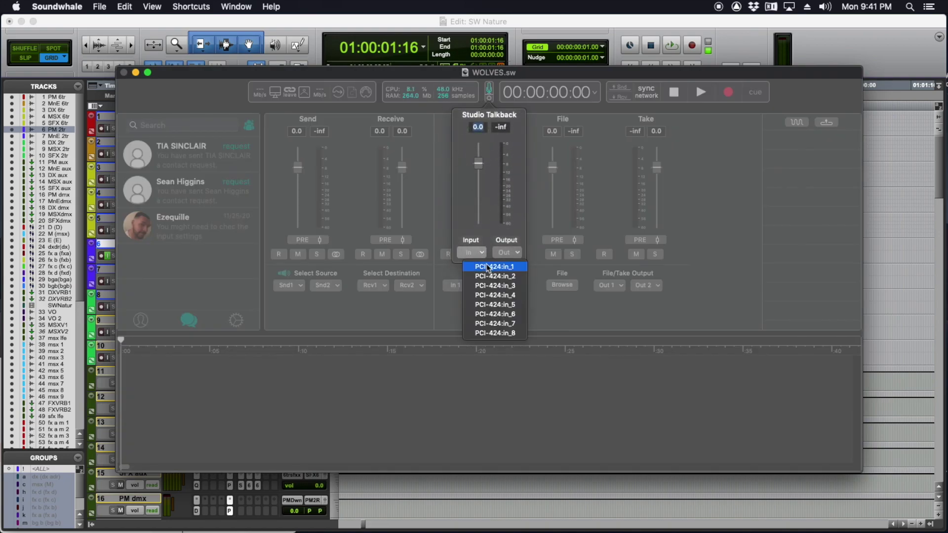
{"action": "left_click", "coordinate": [488, 267]}
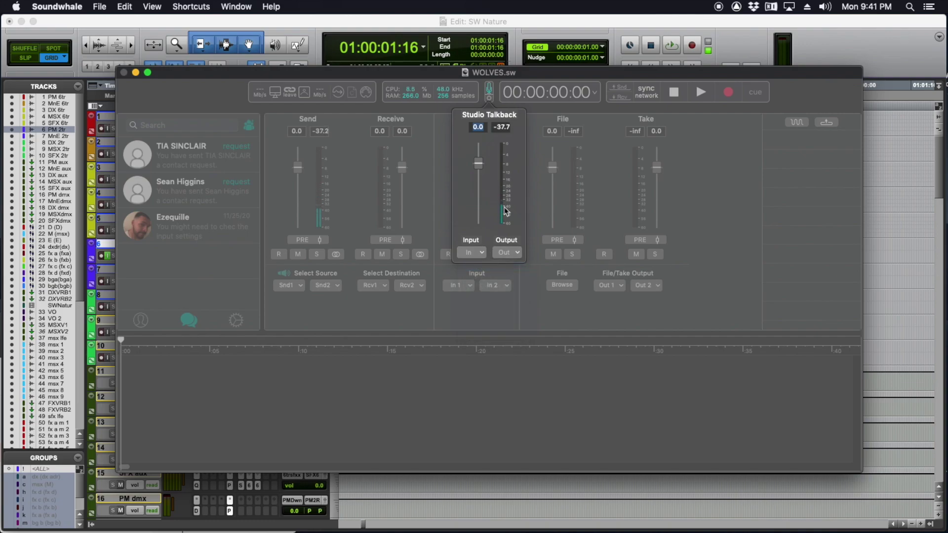
{"action": "left_click", "coordinate": [512, 251]}
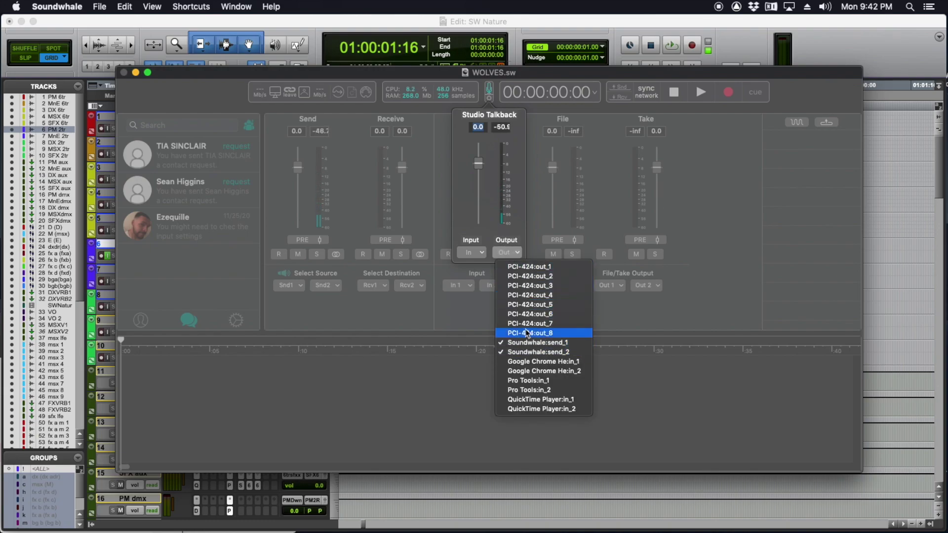
{"action": "left_click", "coordinate": [478, 311]}
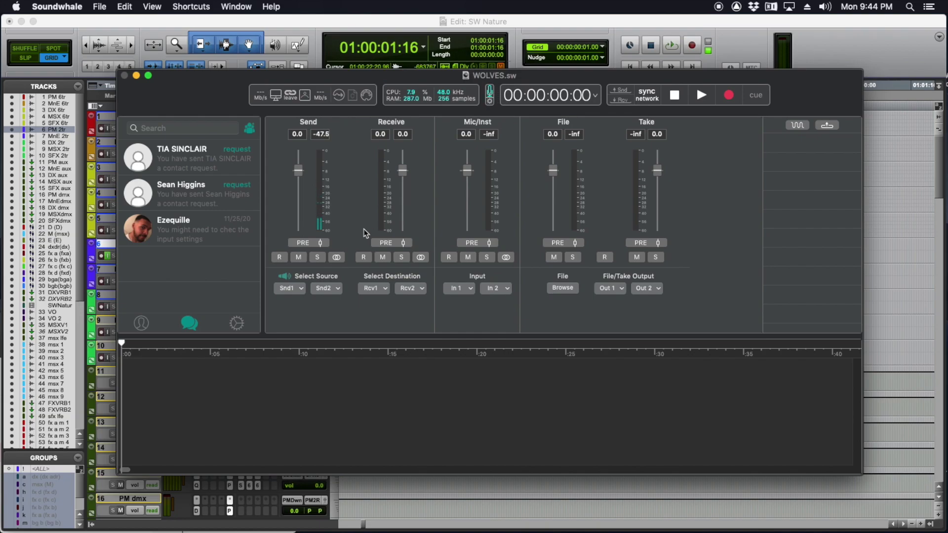
Step: Feed Snd1 from Pro Tools:out_1 and Snd2 from Pro Tools:out_2, then test with brief playback
{"action": "left_click", "coordinate": [301, 288]}
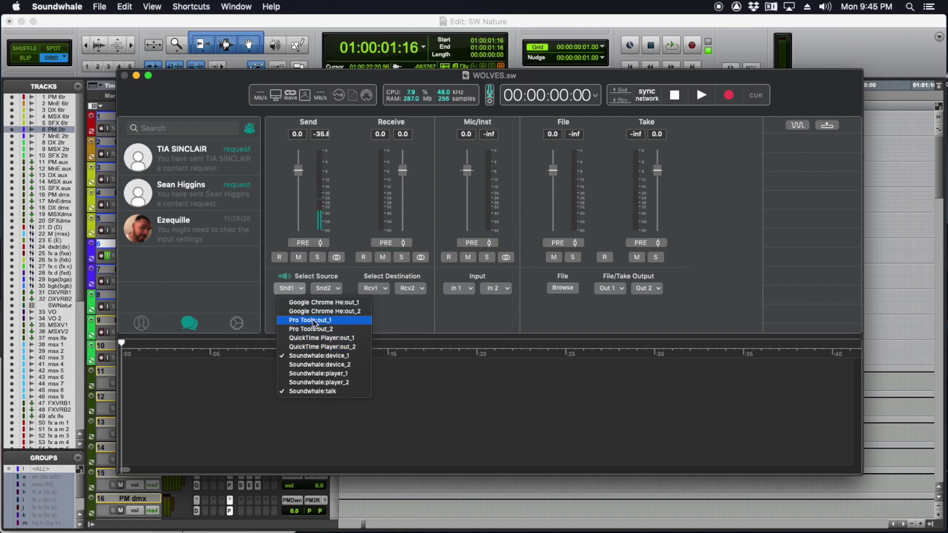
{"action": "left_click", "coordinate": [311, 320]}
{"action": "left_click", "coordinate": [326, 288]}
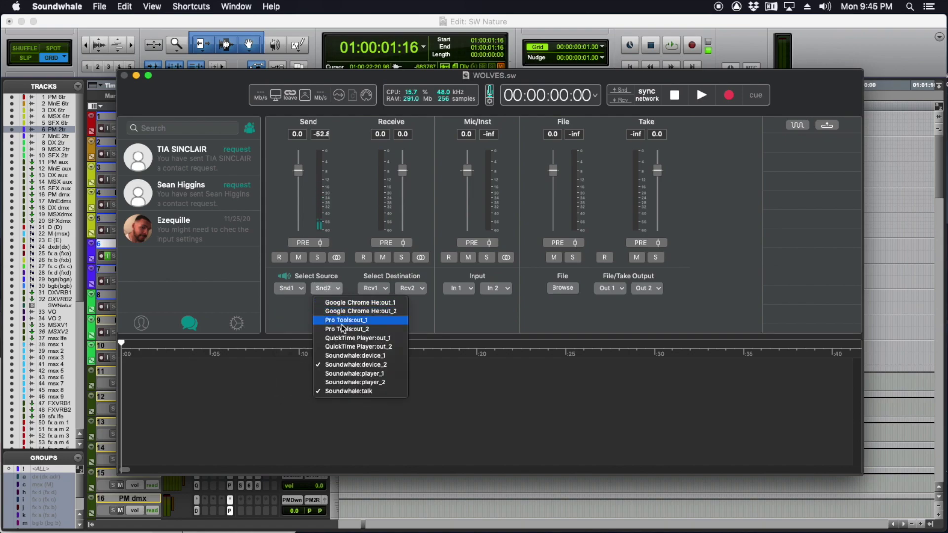
{"action": "left_click", "coordinate": [356, 330]}
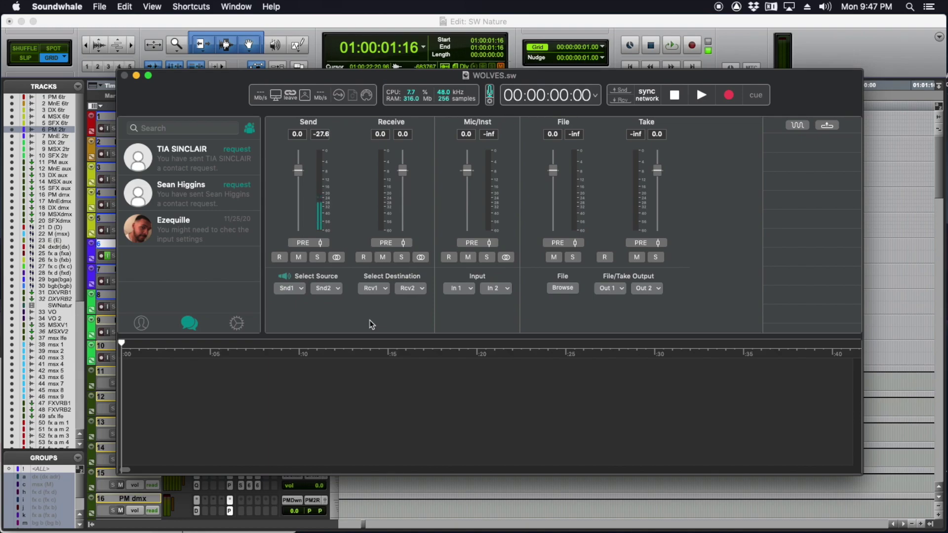
{"action": "key", "text": "space"}
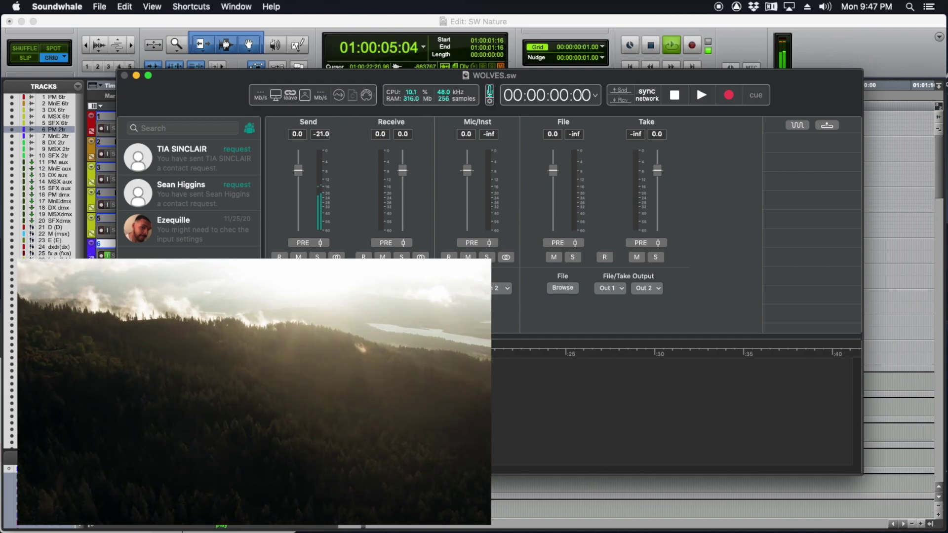
{"action": "key", "text": "space"}
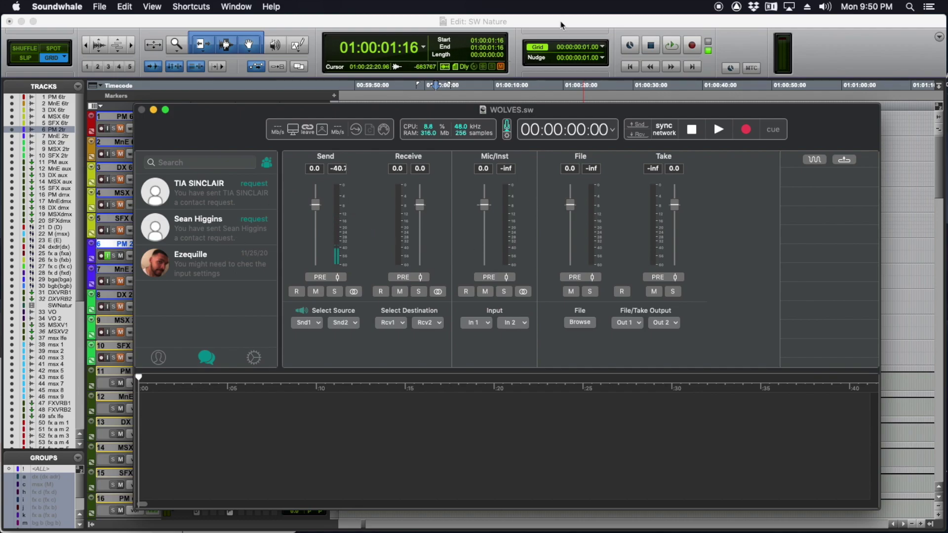
Step: In Pro Tools Peripherals, set the MTC Generator Port to Soundwhale Sync Input
{"action": "left_click", "coordinate": [359, 22]}
{"action": "left_click", "coordinate": [358, 11]}
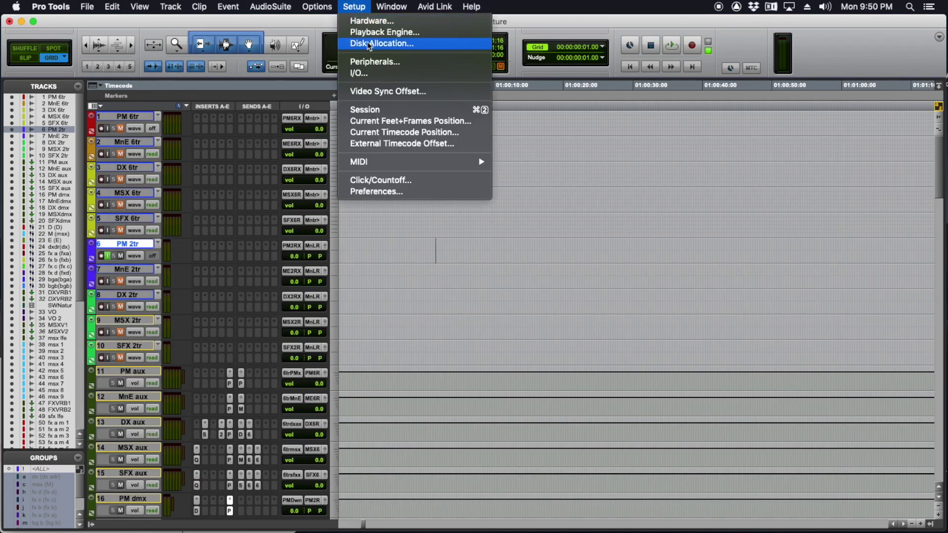
{"action": "left_click", "coordinate": [379, 67]}
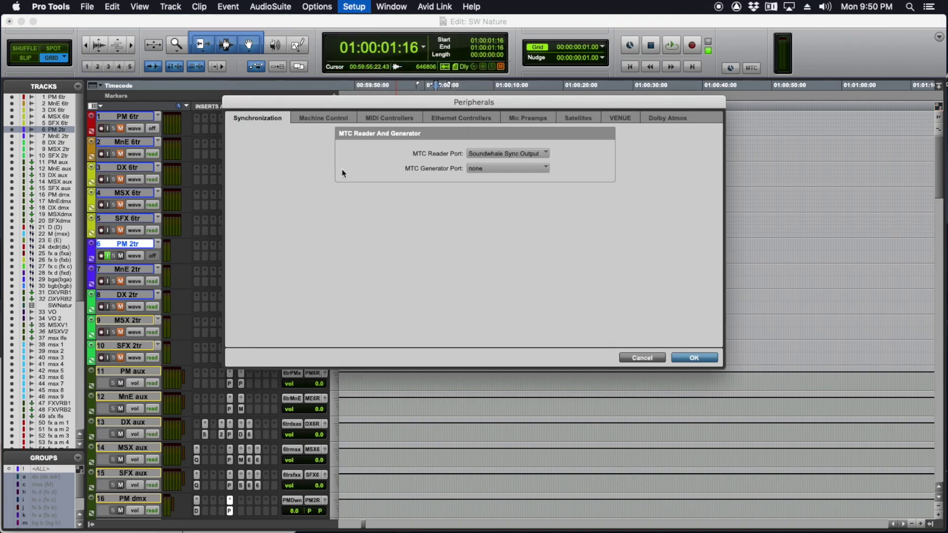
{"action": "left_click", "coordinate": [487, 171]}
{"action": "mouse_move", "coordinate": [496, 223]}
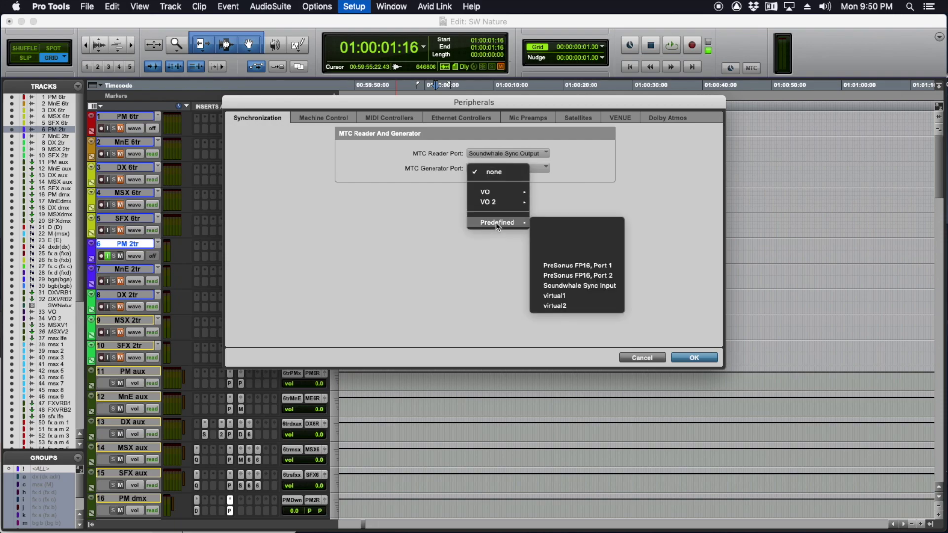
{"action": "left_click", "coordinate": [573, 284]}
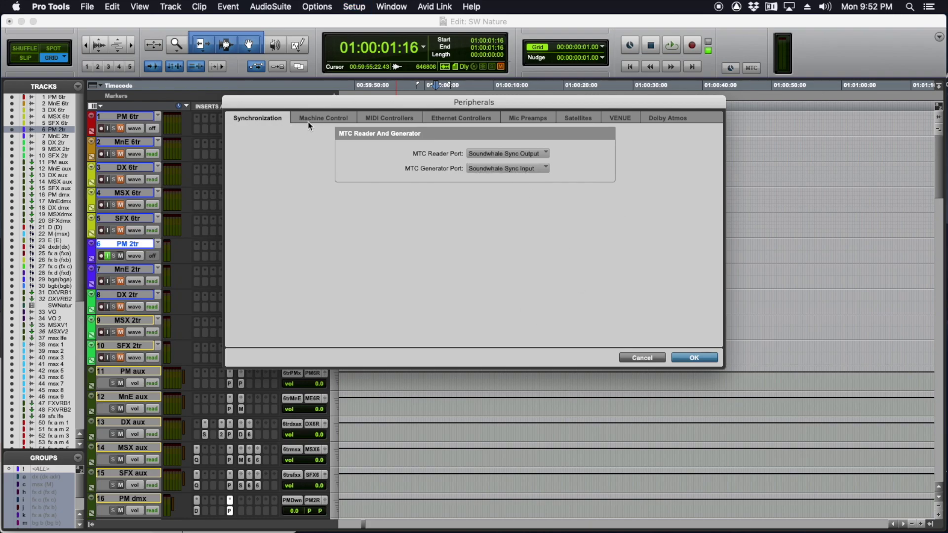
Step: Enable MIDI Machine Control Master on Soundwhale Sync Input and confirm the Peripherals settings
{"action": "left_click", "coordinate": [318, 119]}
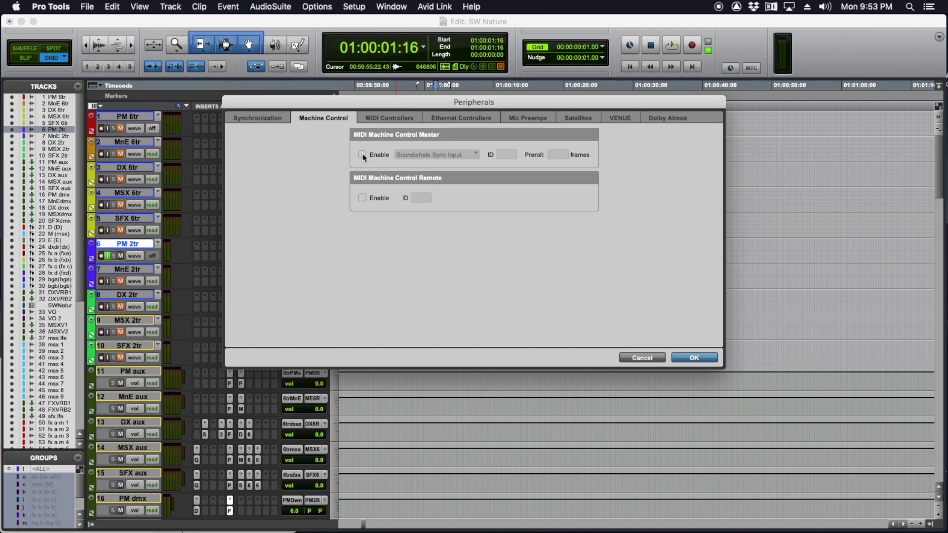
{"action": "left_click", "coordinate": [362, 155]}
{"action": "left_click", "coordinate": [432, 156]}
{"action": "mouse_move", "coordinate": [434, 156]}
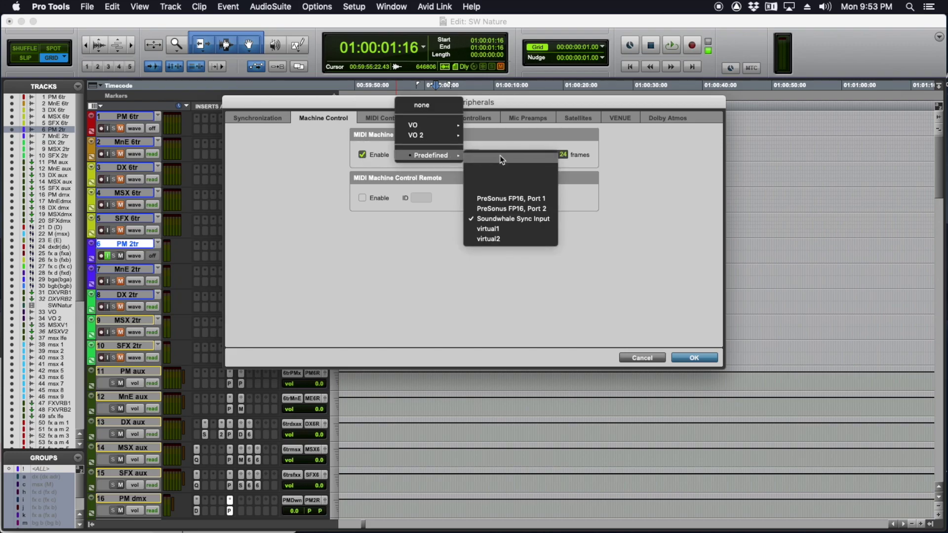
{"action": "left_click", "coordinate": [514, 219]}
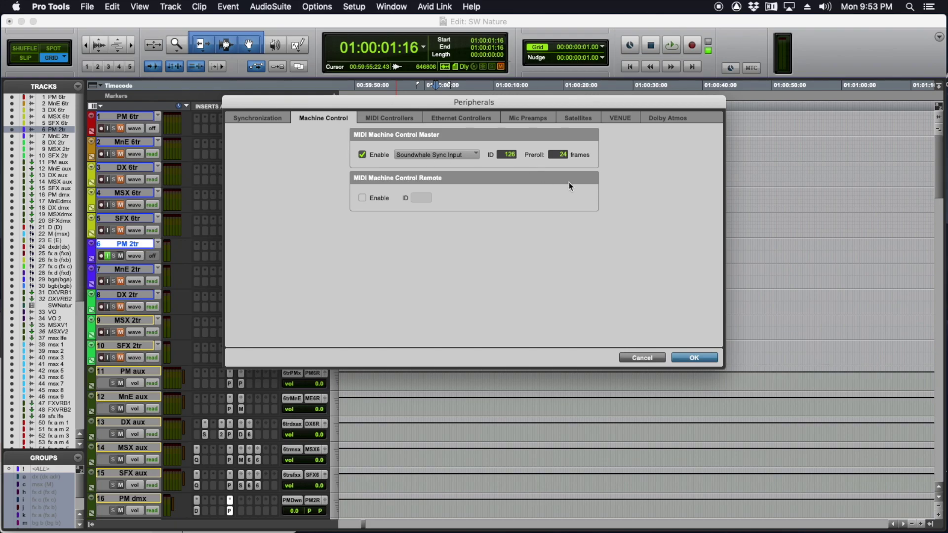
{"action": "left_click", "coordinate": [701, 358]}
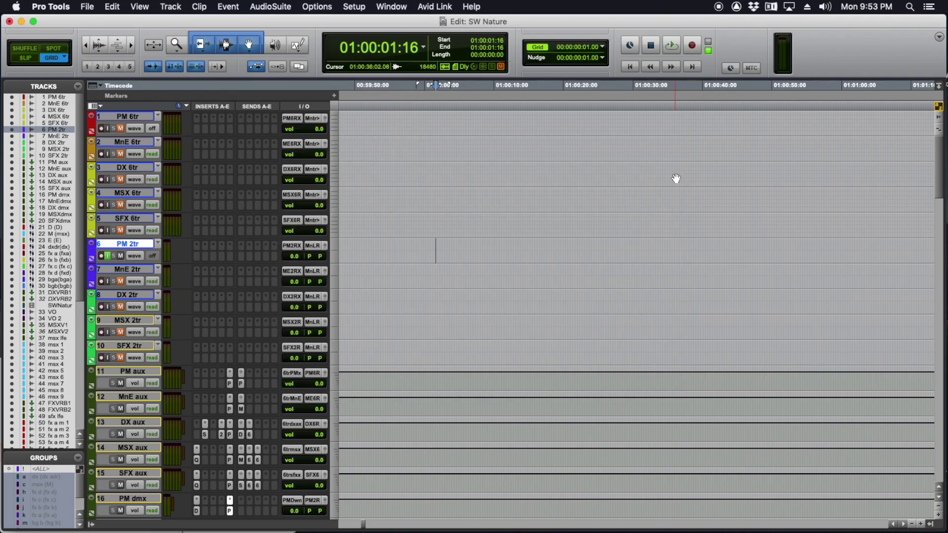
Step: Enable MTC generation, show the Big Counter window, and switch back to Soundwhale
{"action": "left_click", "coordinate": [753, 70]}
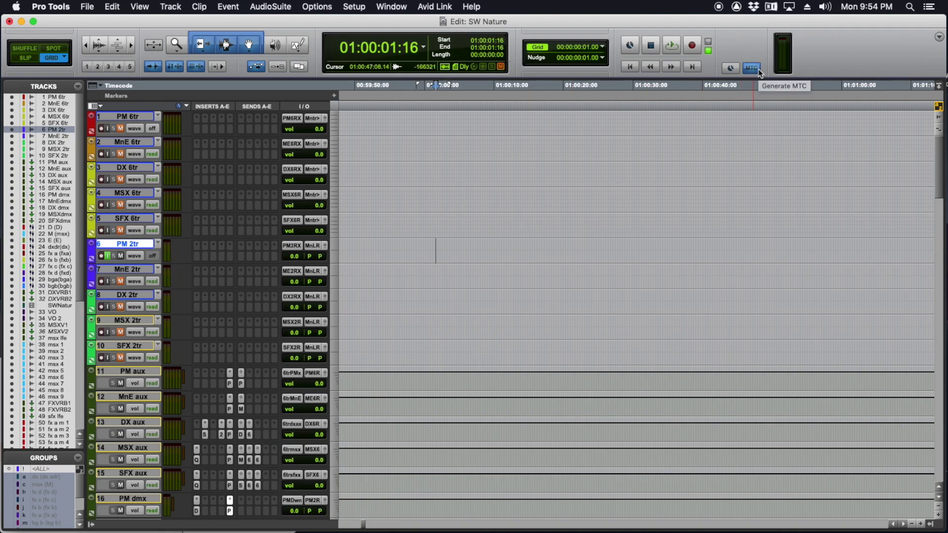
{"action": "key", "text": "super+KP_3"}
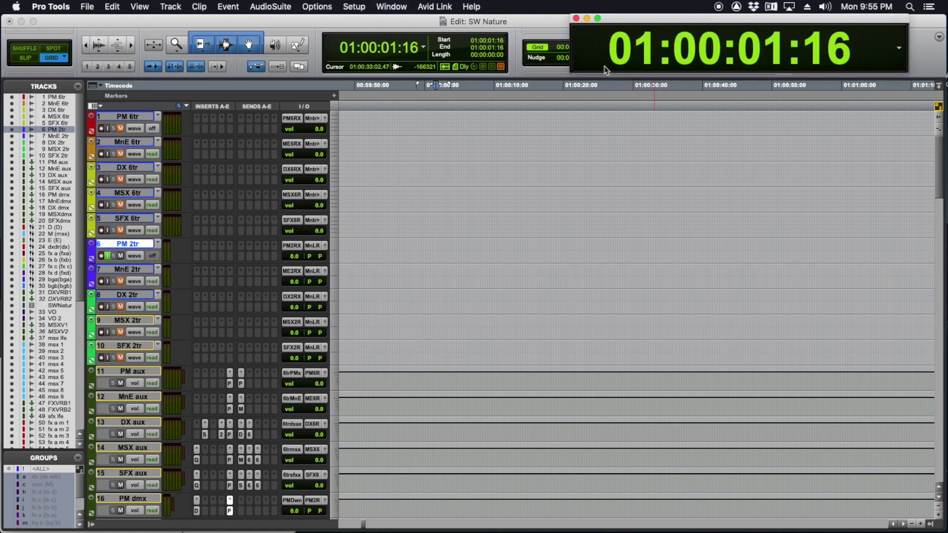
{"action": "key", "text": "super+Tab"}
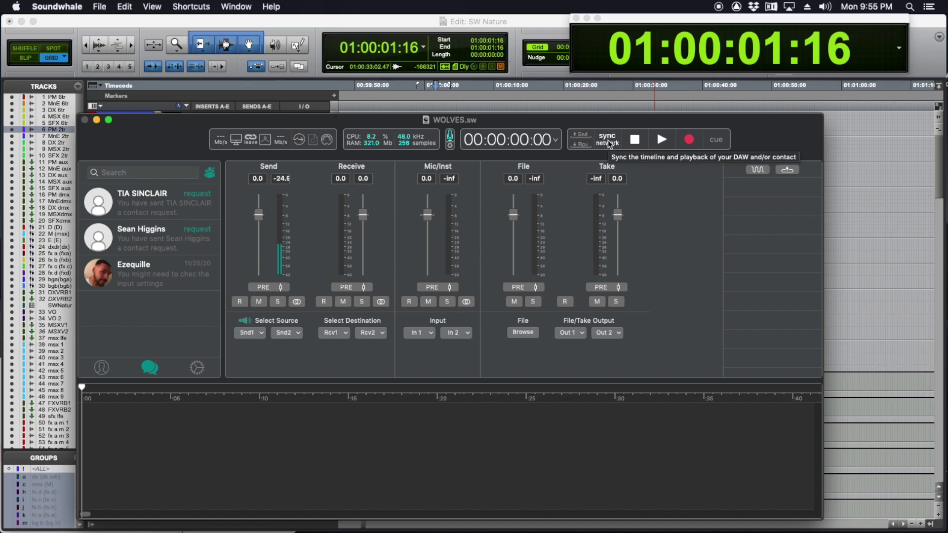
Step: Turn on DAW sync and network Snd so Soundwhale's clock follows Pro Tools at 01:00:01:09
{"action": "left_click", "coordinate": [608, 140]}
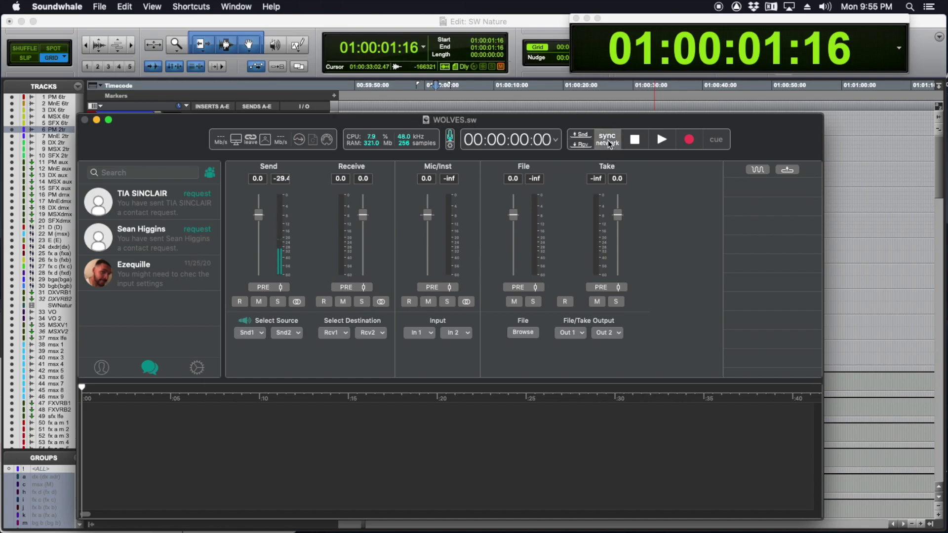
{"action": "left_click", "coordinate": [583, 134]}
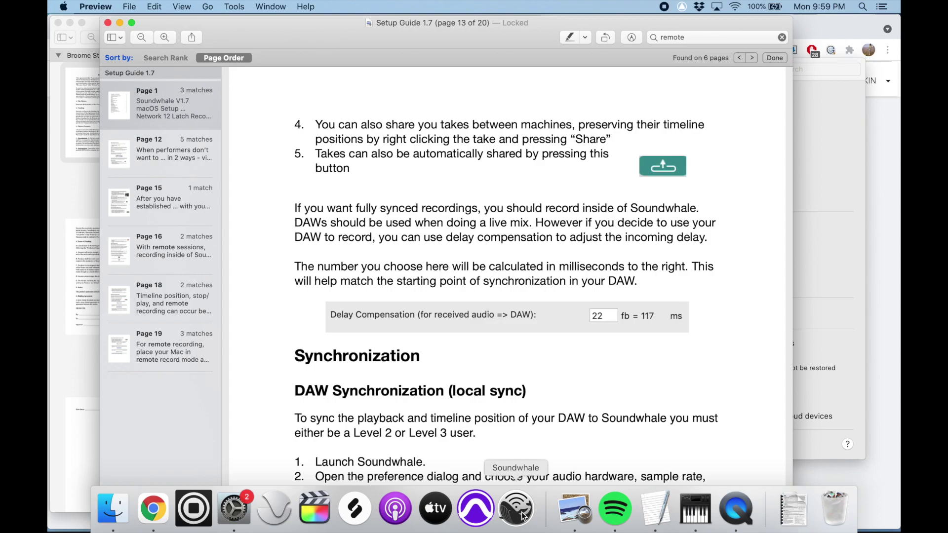
Step: Create a new Soundwhale project named 'WOLVES Direct'
{"action": "left_click", "coordinate": [522, 513]}
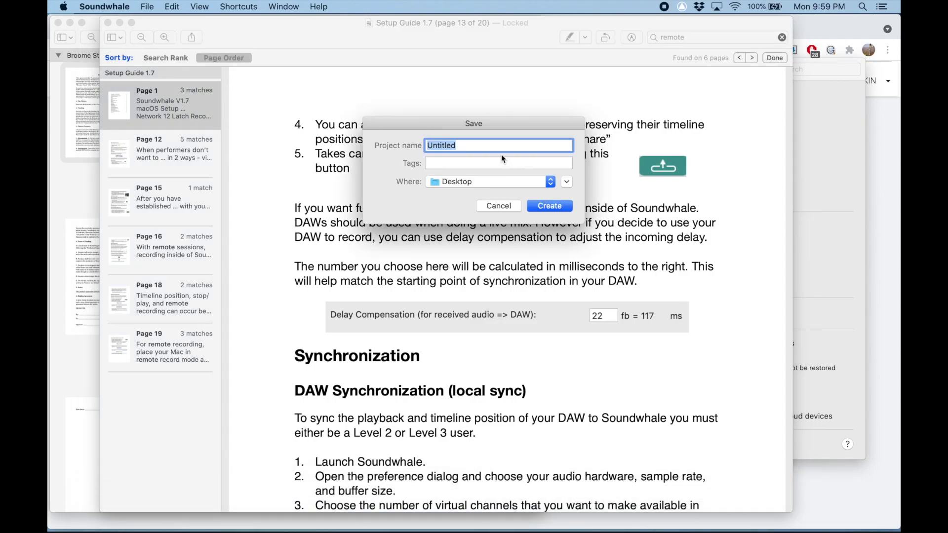
{"action": "type", "text": "WOLVES Director"}
{"action": "key", "text": "Return"}
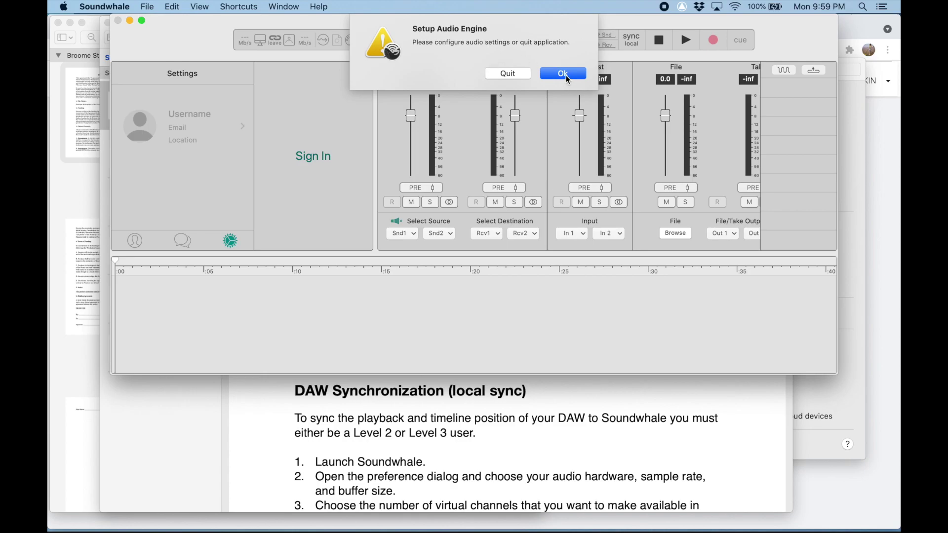
Step: Set the audio preferences to a 48000 sample rate with Built-in Microphone input
{"action": "left_click", "coordinate": [566, 75]}
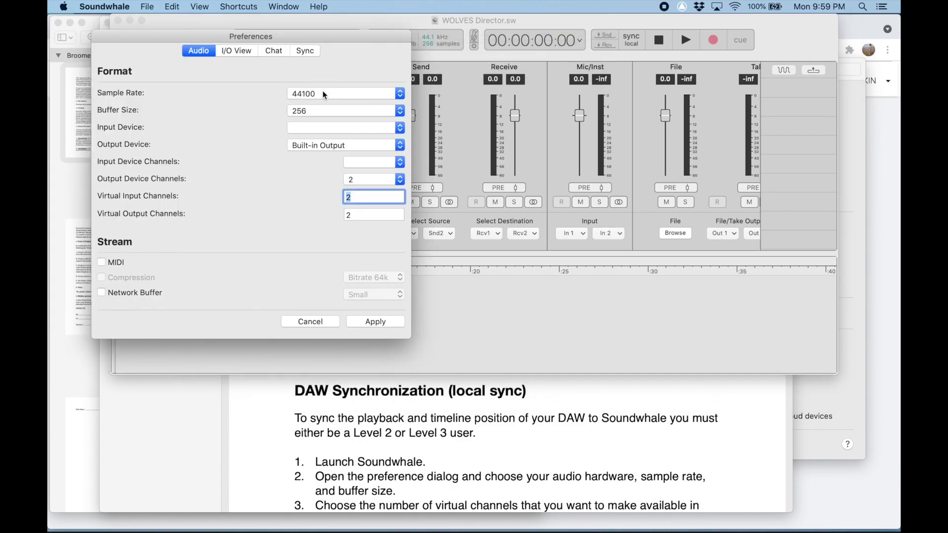
{"action": "left_click", "coordinate": [324, 94]}
{"action": "left_click", "coordinate": [321, 104]}
{"action": "left_click", "coordinate": [313, 124]}
{"action": "left_click", "coordinate": [315, 127]}
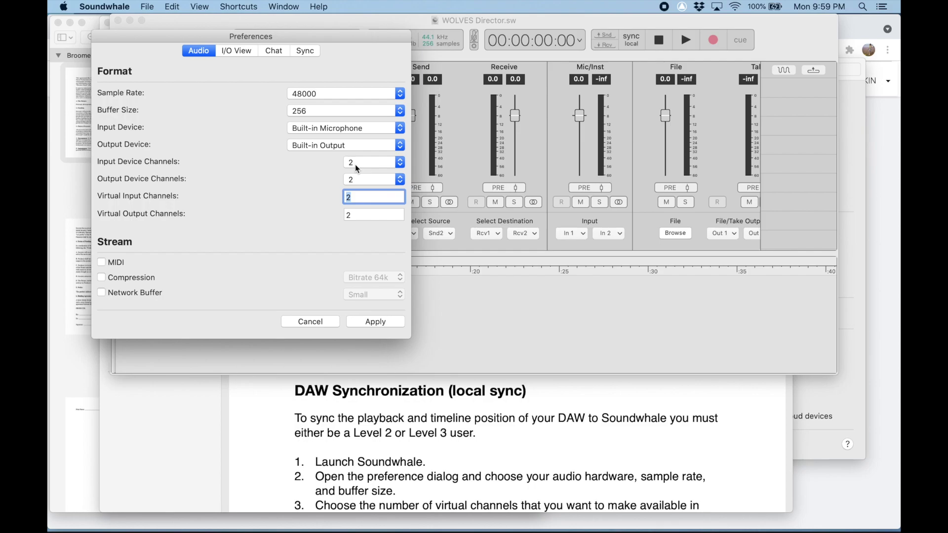
Step: Set the sync frame rate to 23.976 FPS and apply the preferences
{"action": "left_click", "coordinate": [237, 52]}
{"action": "left_click", "coordinate": [276, 51]}
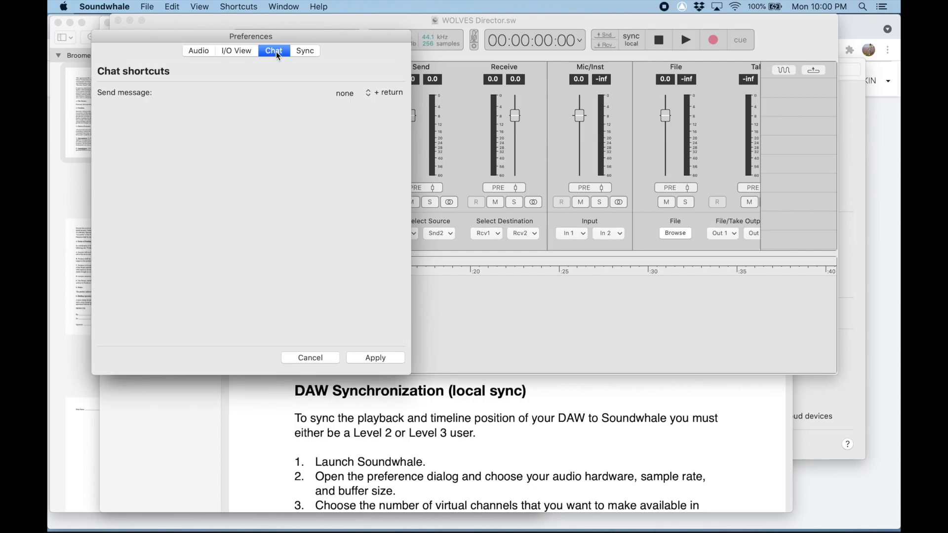
{"action": "left_click", "coordinate": [307, 51]}
{"action": "left_click", "coordinate": [356, 133]}
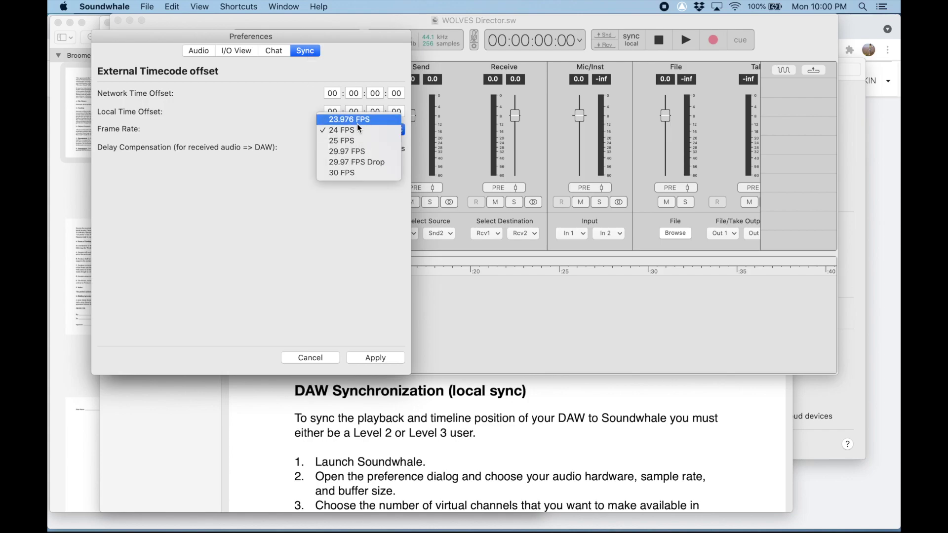
{"action": "left_click", "coordinate": [357, 119]}
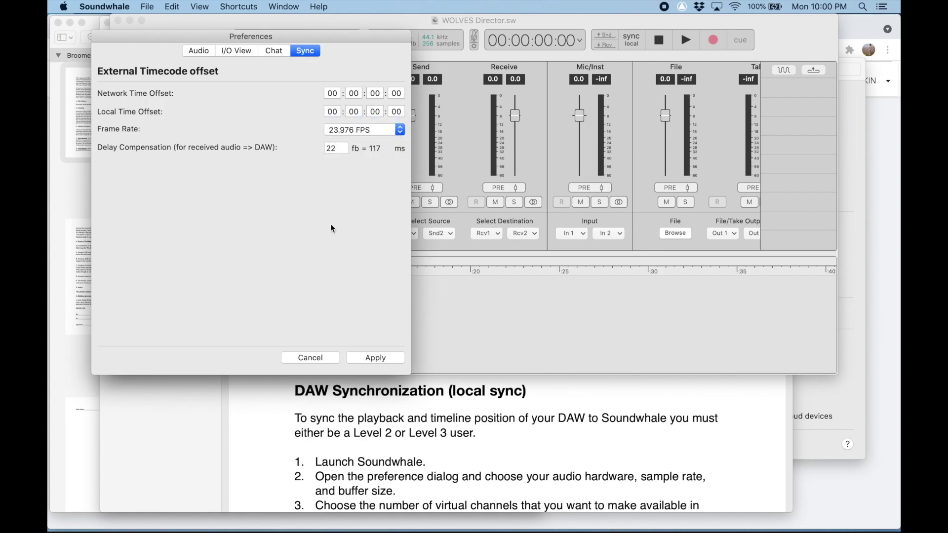
{"action": "left_click", "coordinate": [374, 359]}
{"action": "left_click", "coordinate": [567, 72]}
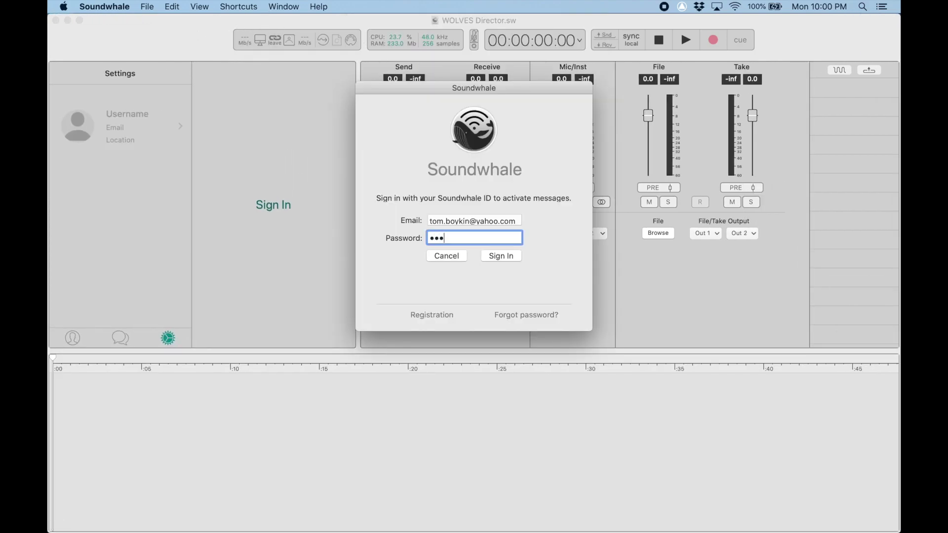
Step: Enter the account password to sign in, then set talkback input to Built-in Microphone:in_1
{"action": "type", "text": "***"}
{"action": "key", "text": "Return"}
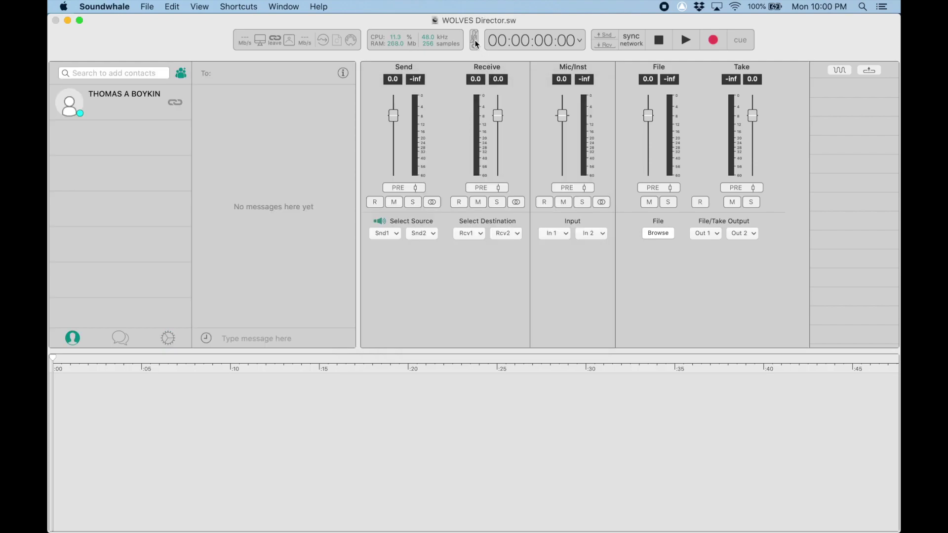
{"action": "left_click", "coordinate": [475, 47]}
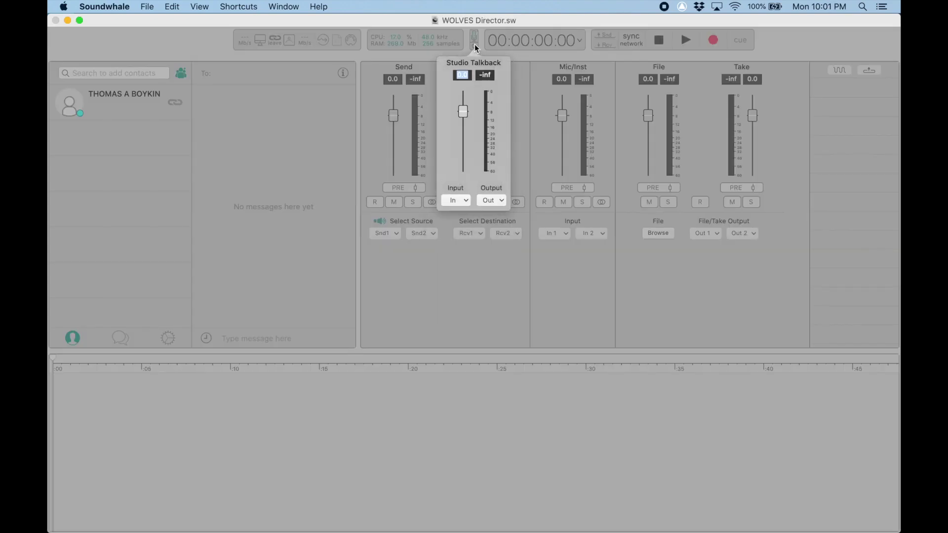
{"action": "left_click", "coordinate": [464, 202]}
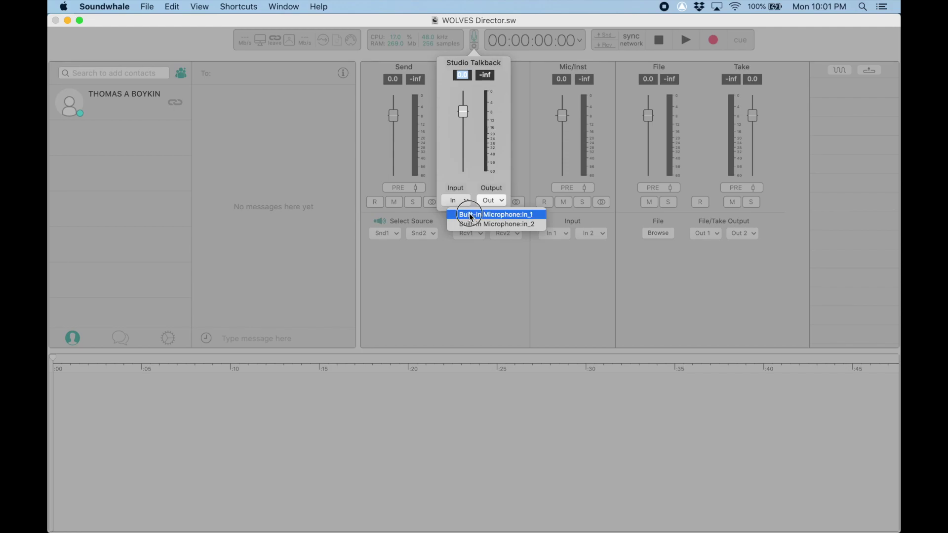
{"action": "left_click", "coordinate": [469, 215]}
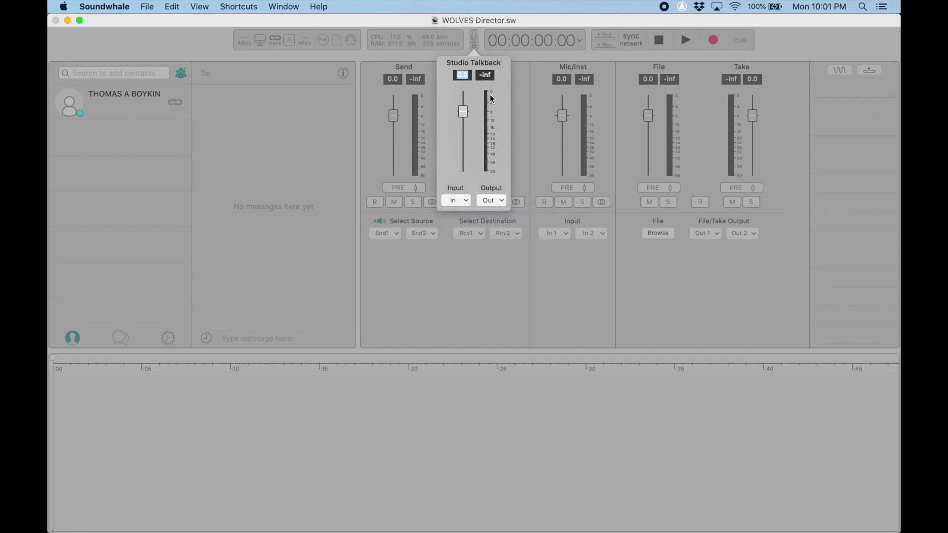
{"action": "left_click", "coordinate": [431, 58]}
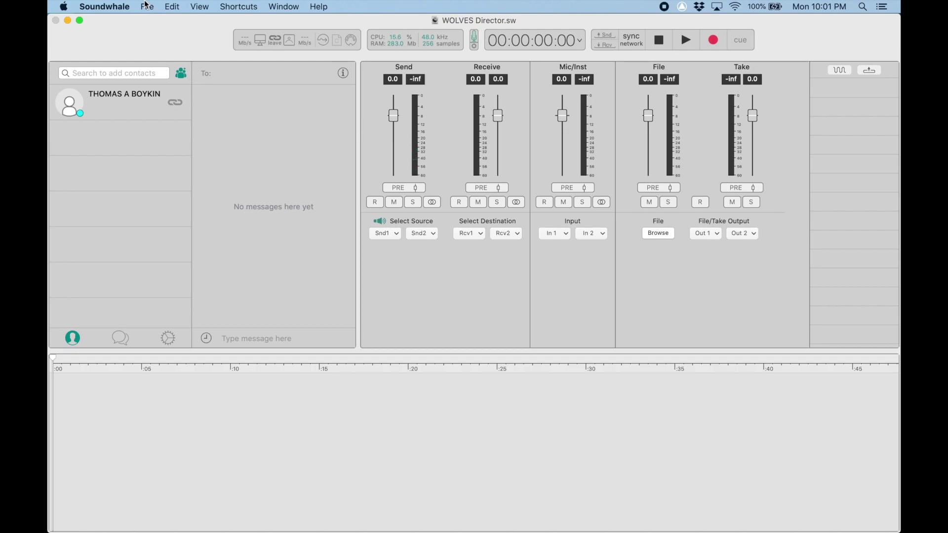
Step: Import SW_WOLVES_Mixed_210714.mov with start position 01:00:00:00 at 23.976 FPS
{"action": "left_click", "coordinate": [147, 10]}
{"action": "left_click", "coordinate": [179, 104]}
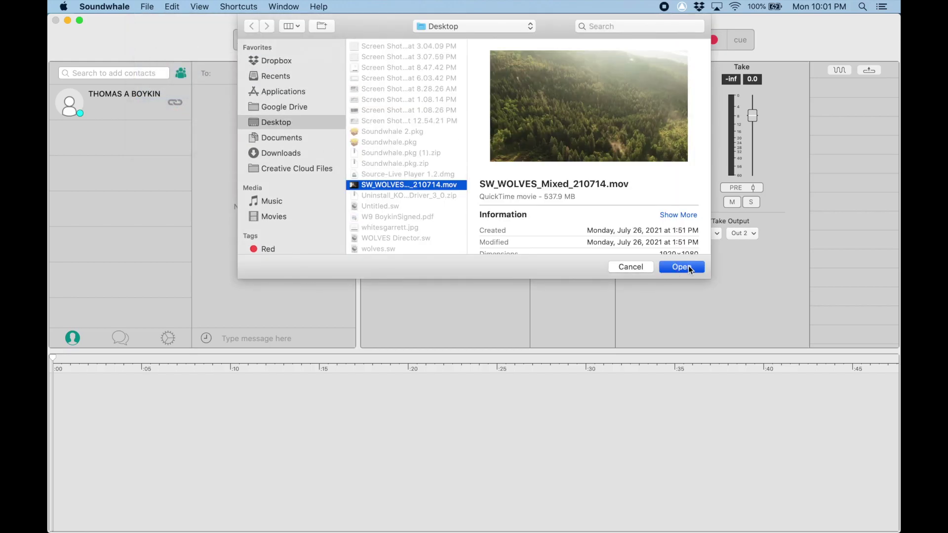
{"action": "left_click", "coordinate": [689, 267]}
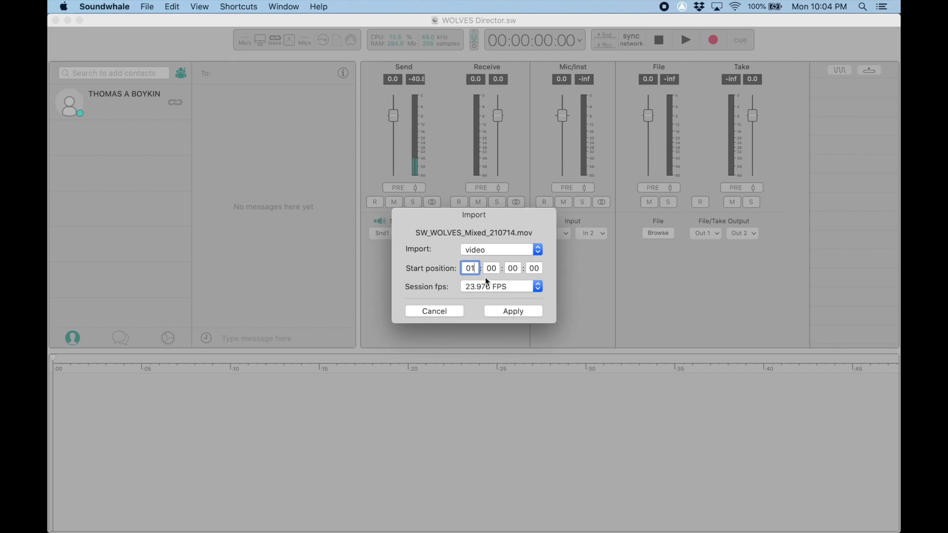
{"action": "left_click", "coordinate": [513, 311]}
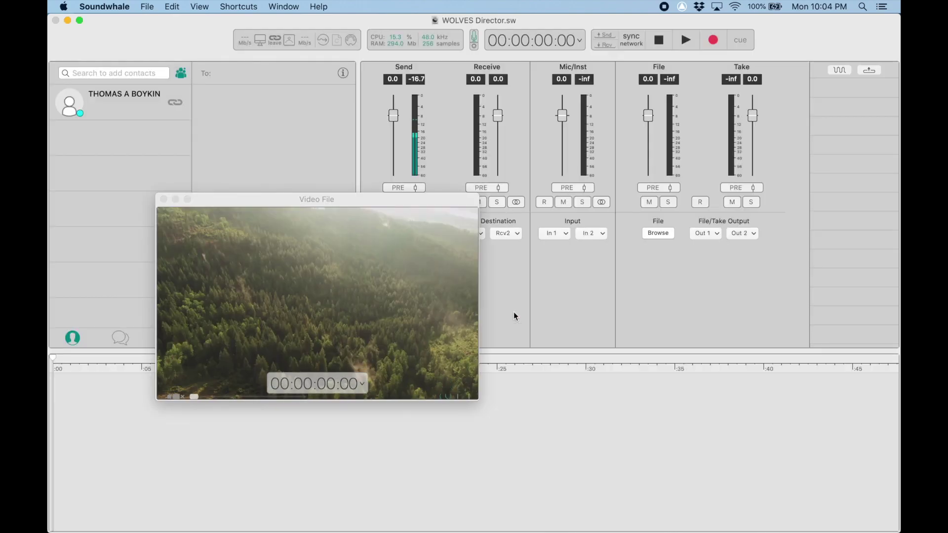
{"action": "mouse_move", "coordinate": [443, 227]}
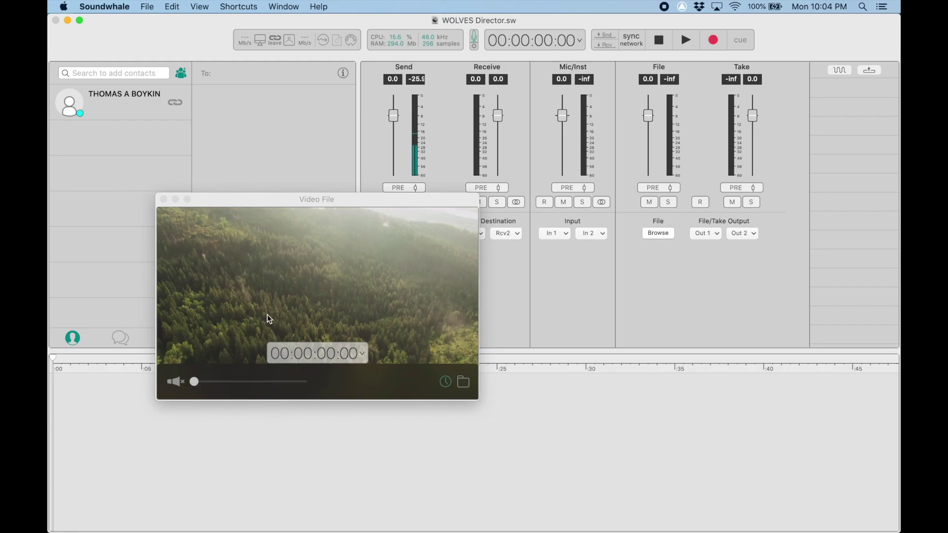
Step: Move the Video File window lower-left and enable network sync in Receive mode
{"action": "left_click_drag", "start_coordinate": [283, 202], "coordinate": [237, 241]}
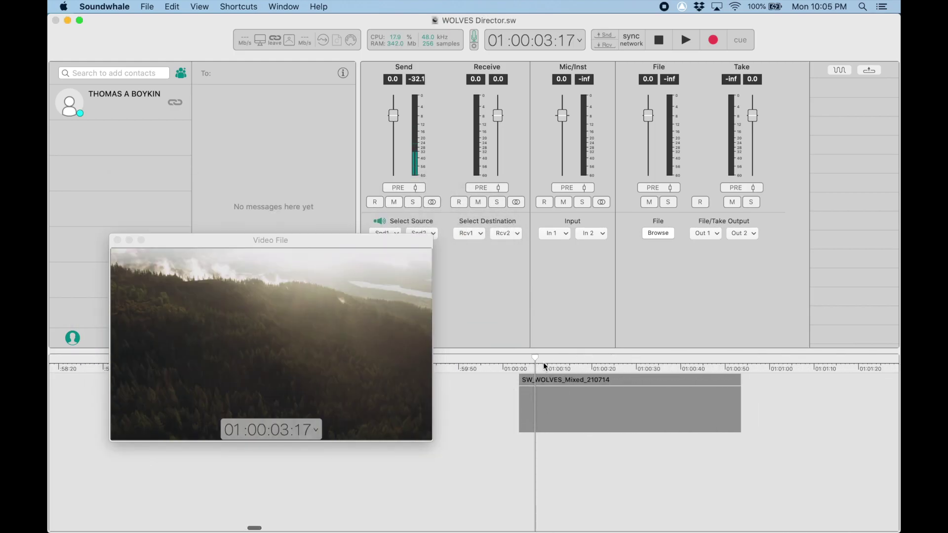
{"action": "left_click", "coordinate": [632, 44]}
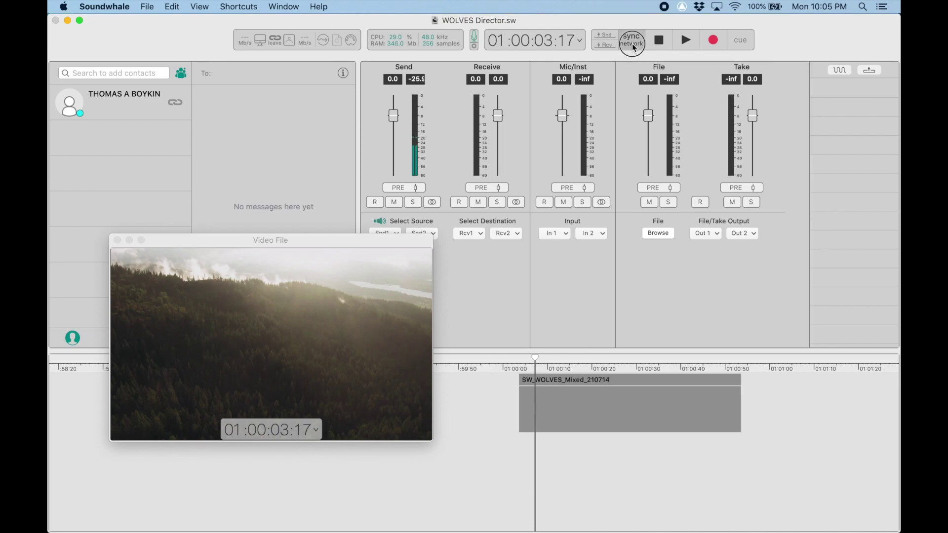
{"action": "left_click", "coordinate": [606, 45]}
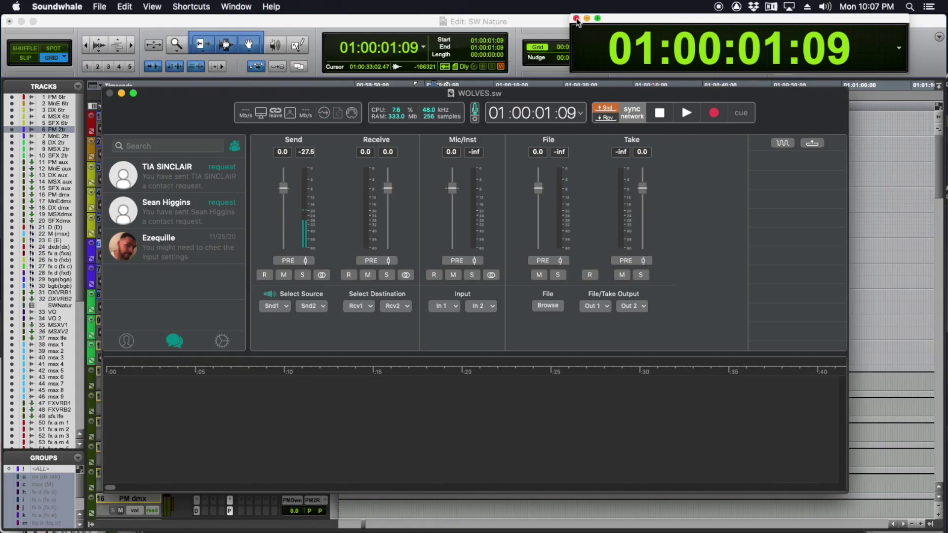
Step: Close the timecode counter, call the guest from the contacts list, and accept on the laptop
{"action": "left_click", "coordinate": [576, 18]}
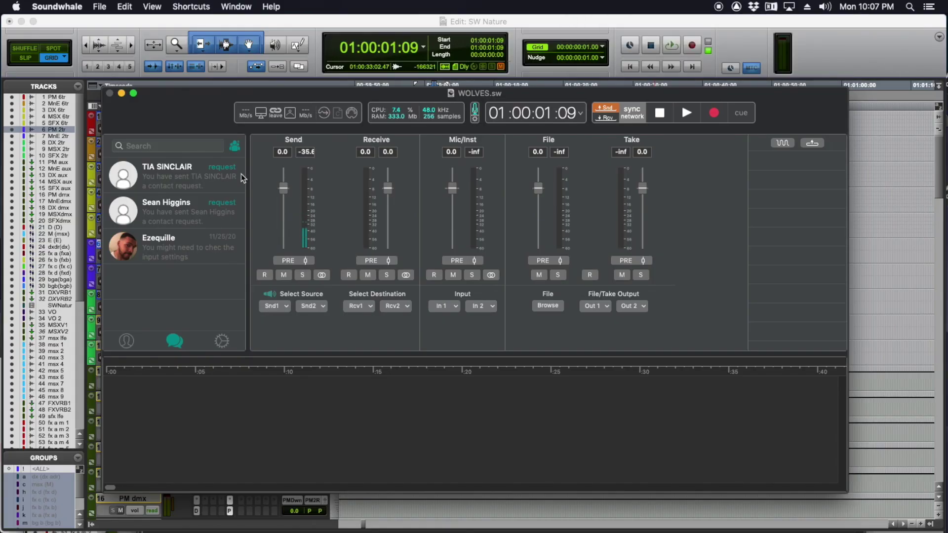
{"action": "left_click", "coordinate": [126, 340]}
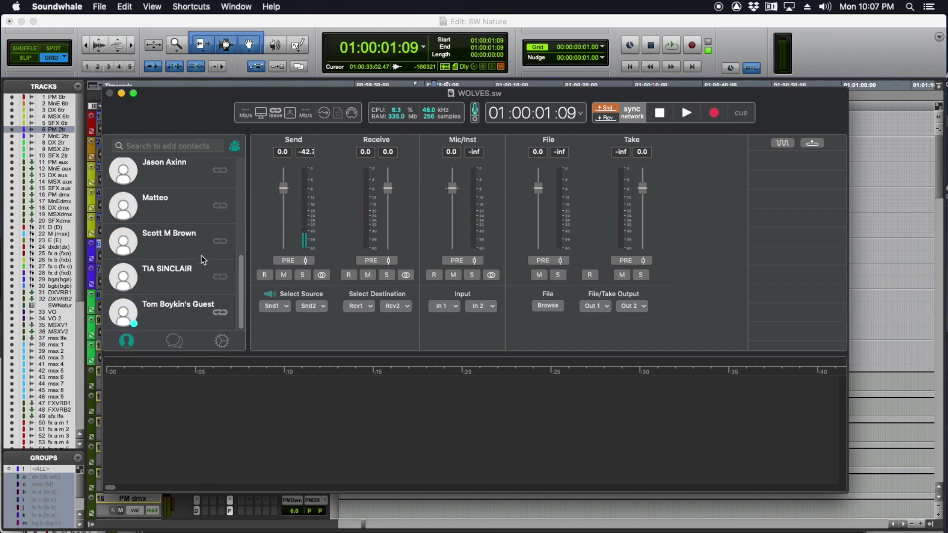
{"action": "left_click", "coordinate": [220, 312]}
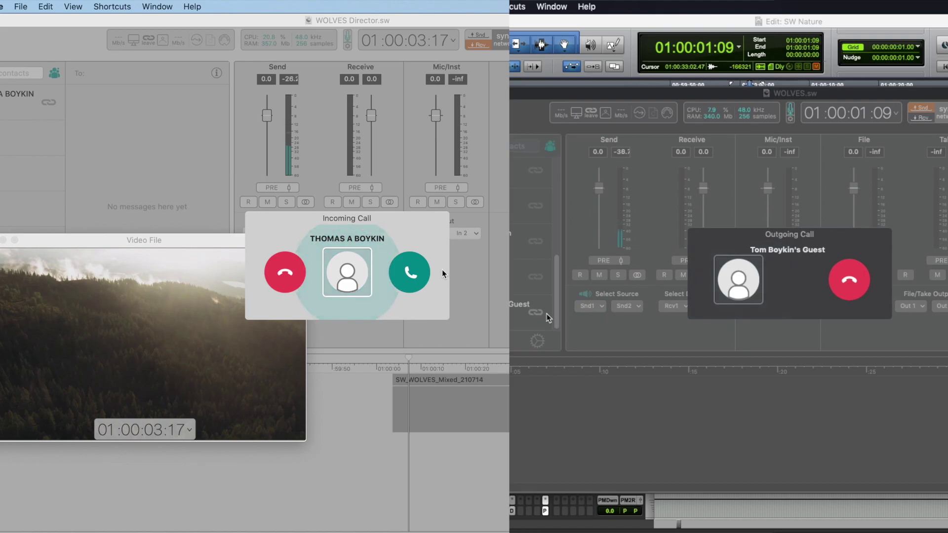
{"action": "left_click", "coordinate": [417, 273]}
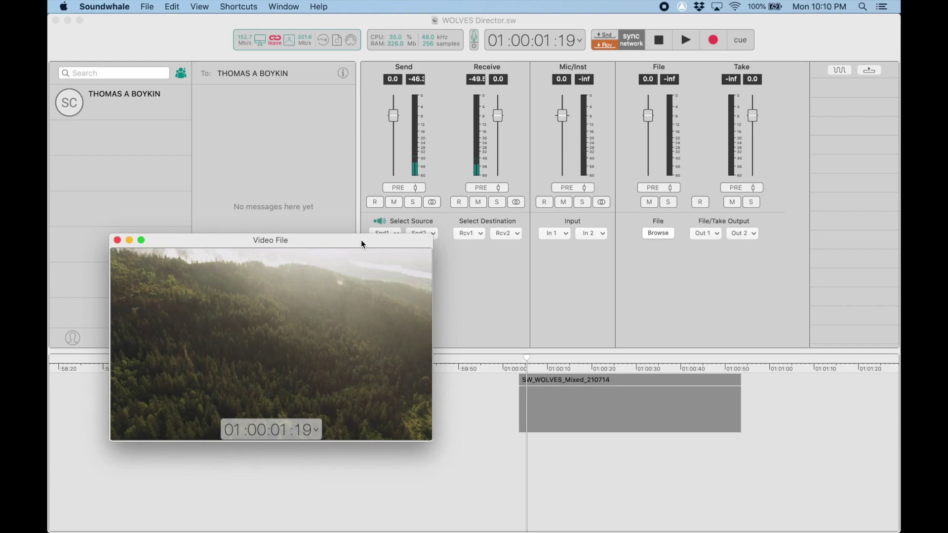
Step: Maximize the Video File window to full screen on the director's laptop
{"action": "double_click", "coordinate": [361, 243]}
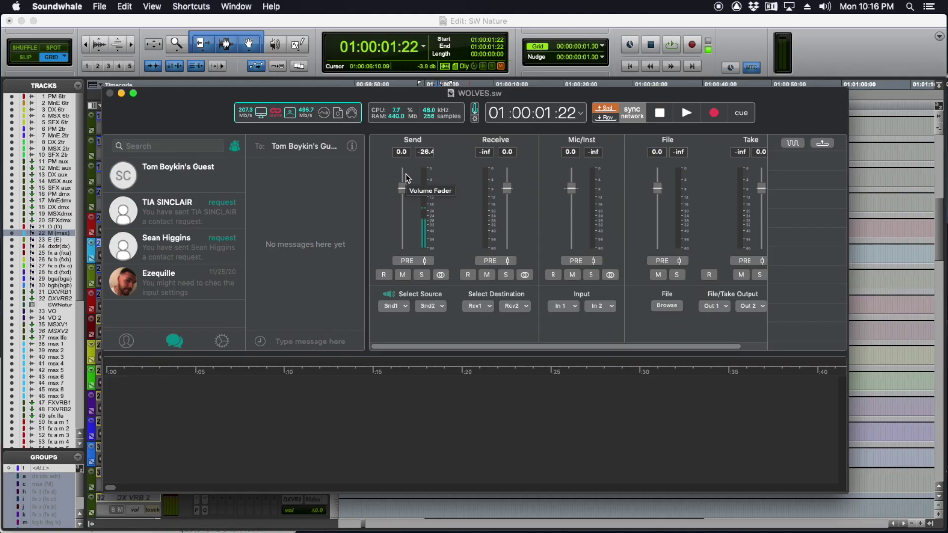
Step: Switch the Soundwhale sidebar to the contacts list
{"action": "left_click", "coordinate": [275, 115]}
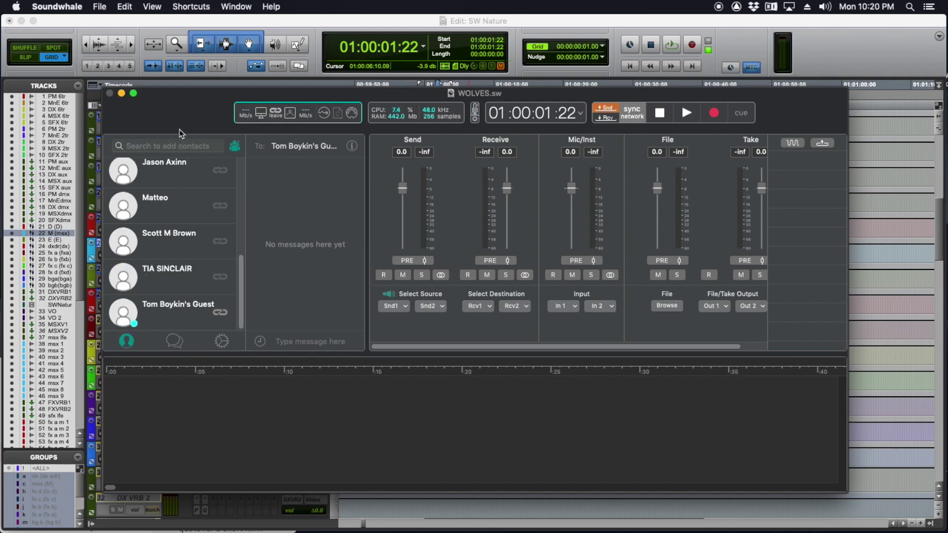